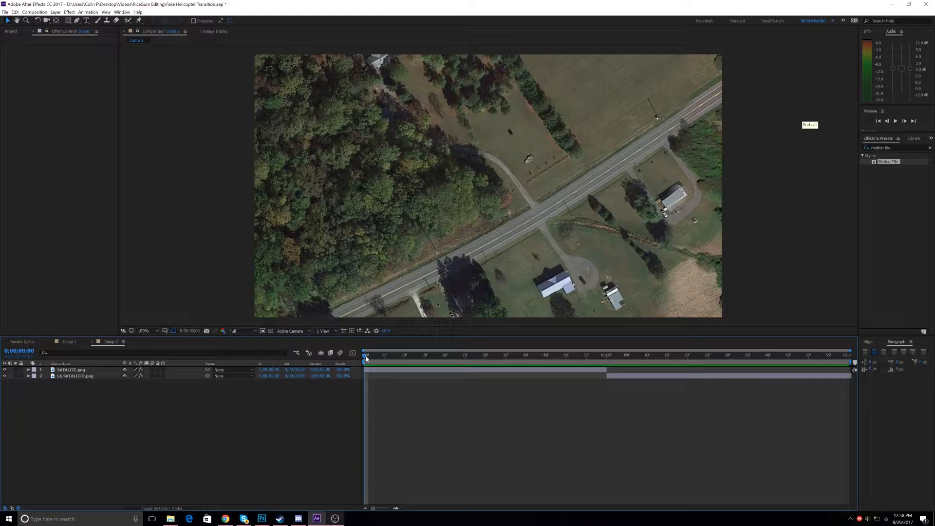
# - Review the Motion Tile settings on the SATALITE.png and LA SATALLITE.png layers
pyautogui.moveTo(365, 357); pyautogui.dragTo(553, 372)
pyautogui.click(76, 371)
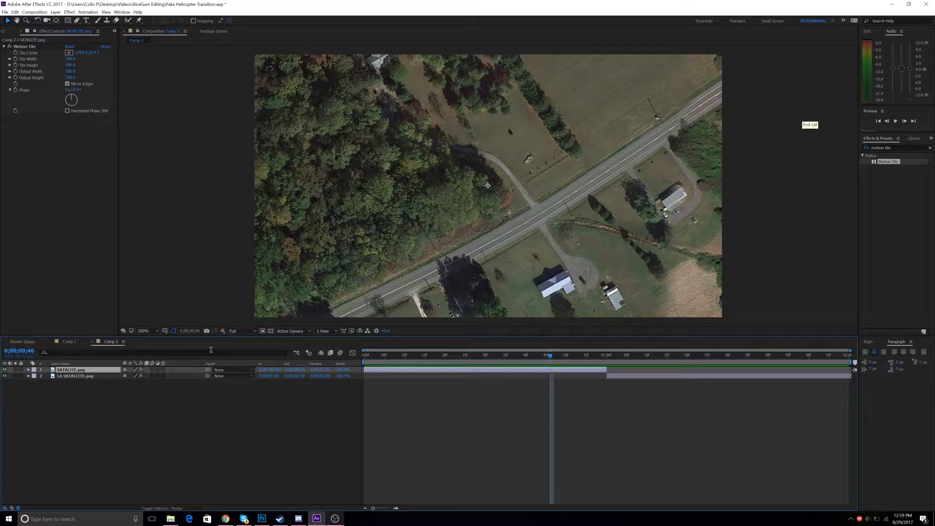
pyautogui.click(151, 409)
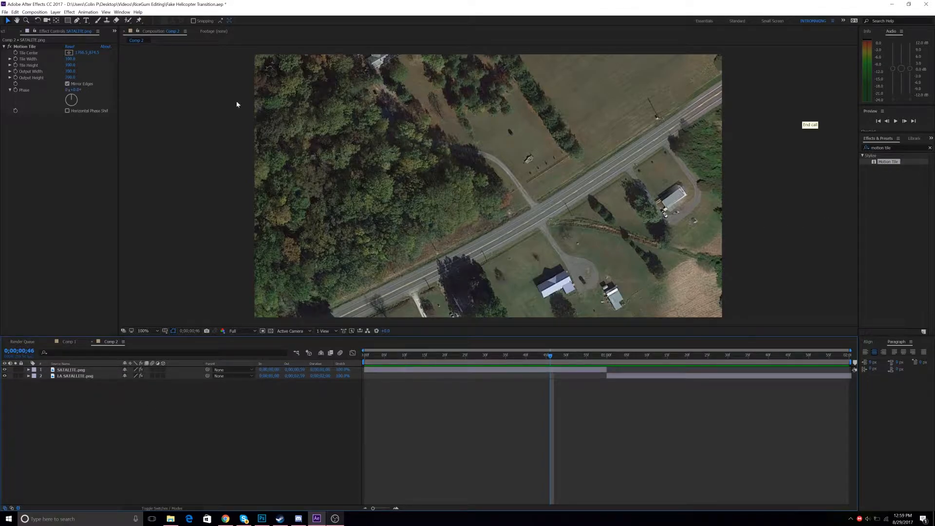
pyautogui.click(32, 142)
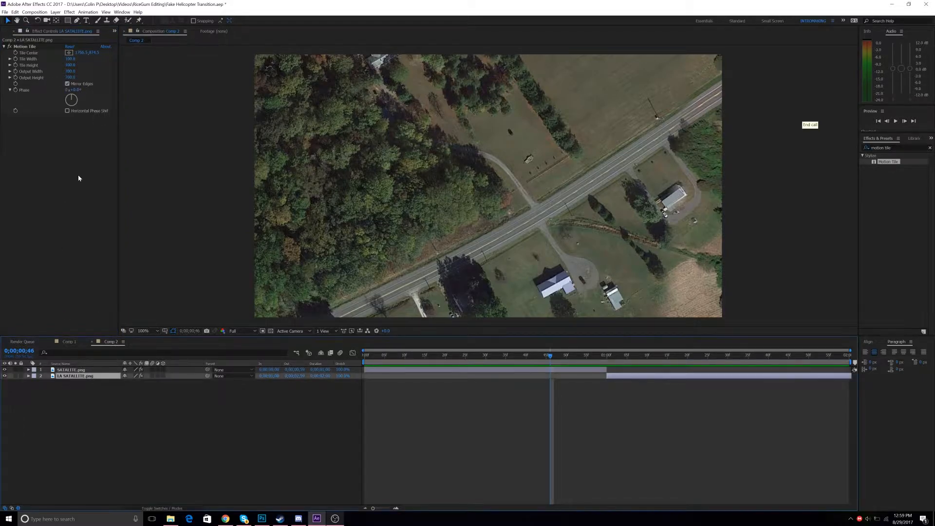
# - Separate the Position property of the SATALITE.png layer into X and Y dimensions
pyautogui.click(82, 371)
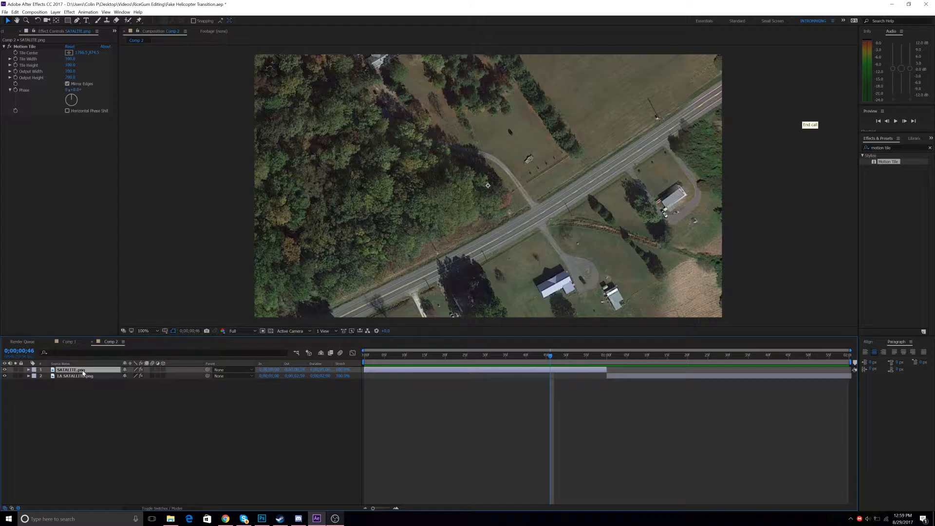
pyautogui.press('p')
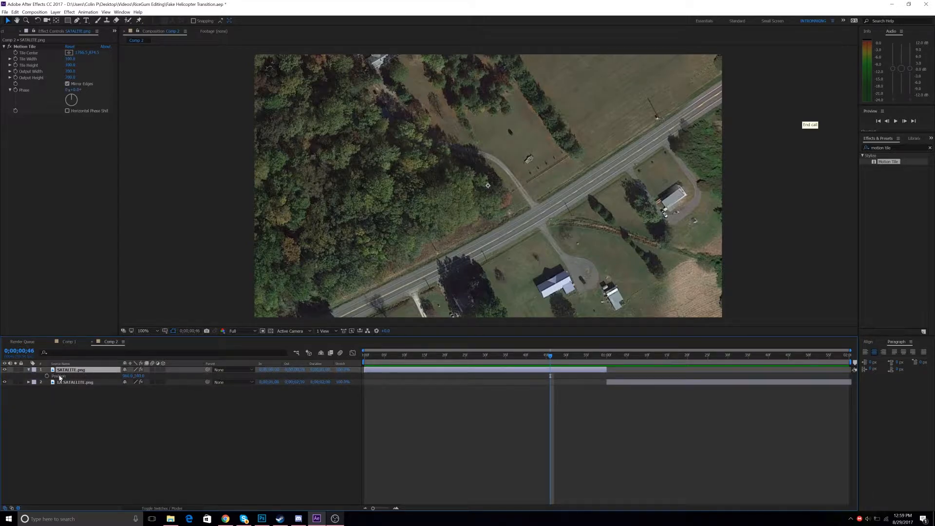
pyautogui.rightClick(59, 380)
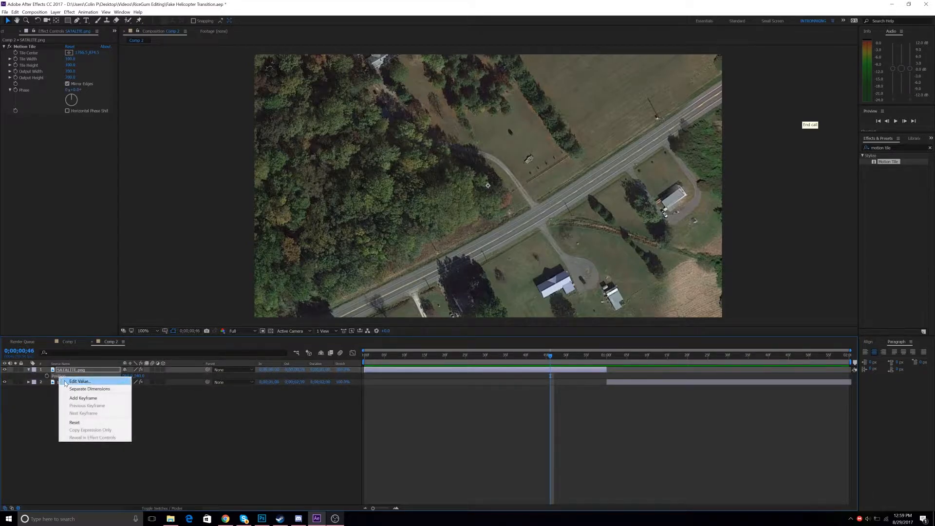
pyautogui.click(76, 390)
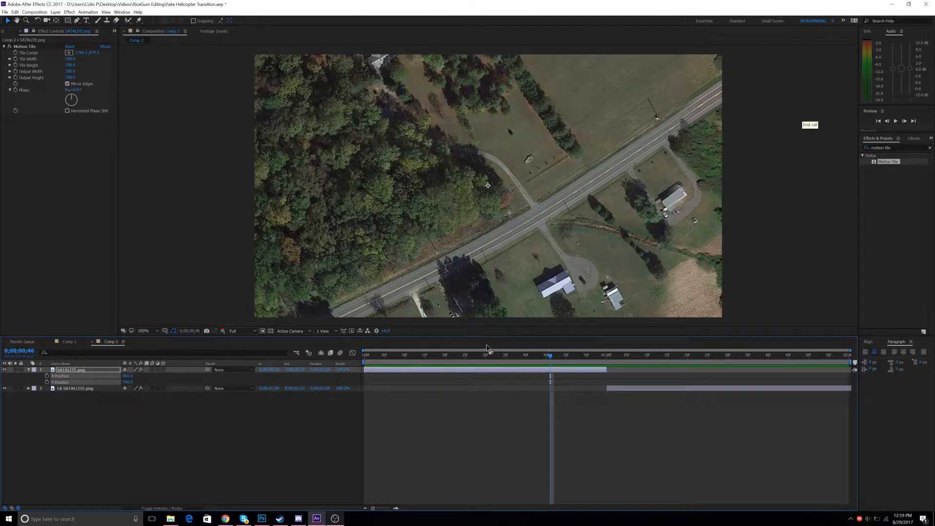
# - Start X Position, Y Position and Scale keyframes on SATALITE.png at 0;00;00;20
pyautogui.moveTo(436, 357)
pyautogui.mouseDown()
pyautogui.moveTo(368, 358)
pyautogui.moveTo(444, 359)
pyautogui.mouseUp()
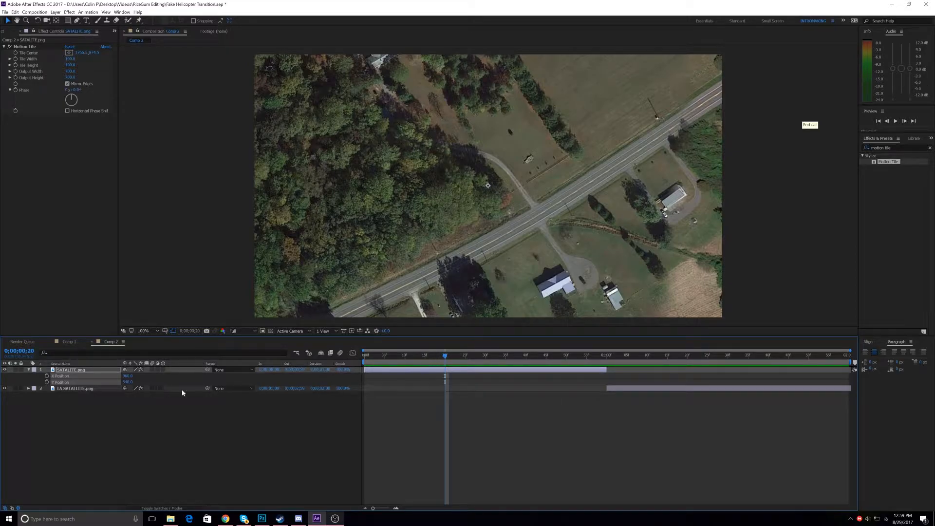
pyautogui.click(46, 382)
pyautogui.click(47, 375)
pyautogui.hotkey('shift', 's')
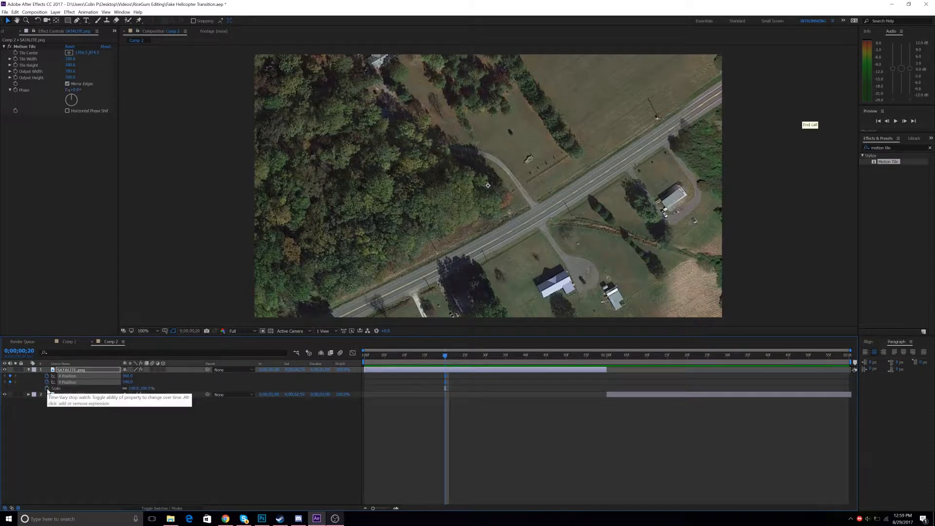
pyautogui.click(47, 389)
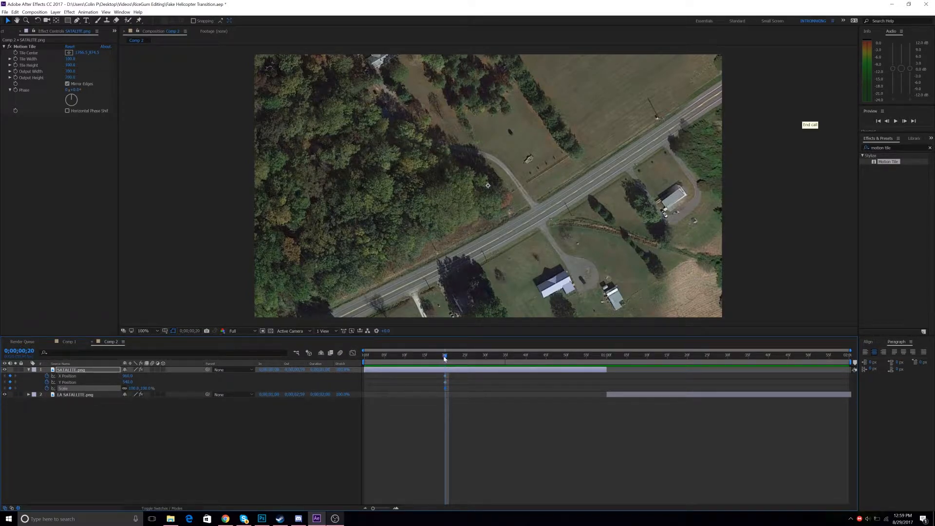
# - Add X Position, Y Position and Scale hold-point keyframes on SATALITE.png at about 0;00;00;45, keeping the same values
pyautogui.moveTo(445, 359); pyautogui.dragTo(548, 354)
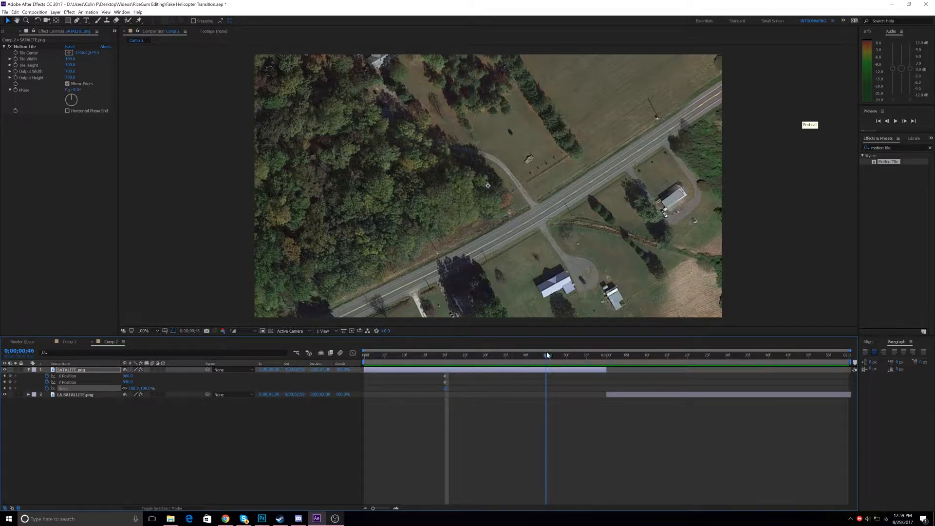
pyautogui.click(10, 376)
pyautogui.click(10, 382)
pyautogui.click(10, 388)
# - At 0;00;00;00, scale SATALITE.png to about 535%, set its X Position to about 3202 and increase its Y Position
pyautogui.moveTo(551, 358); pyautogui.dragTo(365, 359)
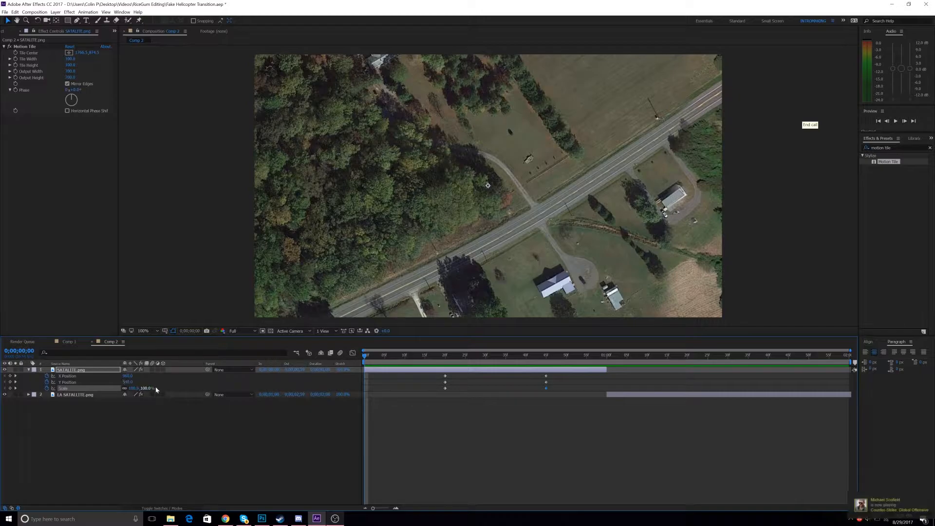
pyautogui.moveTo(369, 358)
pyautogui.mouseDown()
pyautogui.moveTo(461, 359)
pyautogui.moveTo(365, 359)
pyautogui.mouseUp()
pyautogui.moveTo(132, 389); pyautogui.dragTo(238, 377)
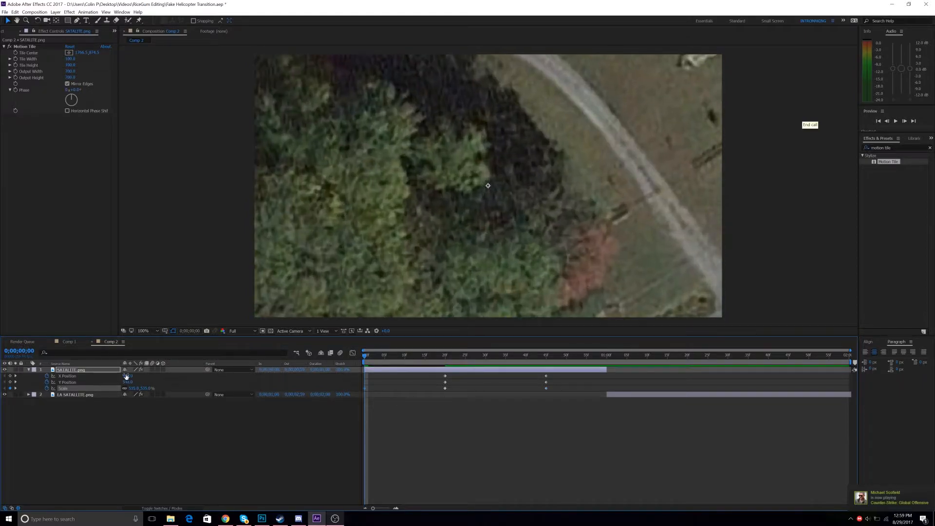
pyautogui.moveTo(128, 376); pyautogui.dragTo(531, 378)
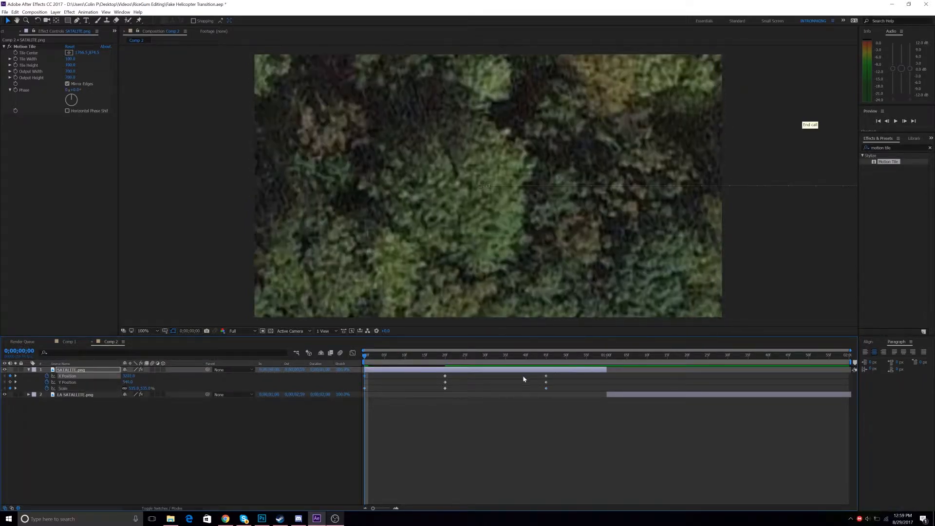
pyautogui.moveTo(127, 382); pyautogui.dragTo(496, 387)
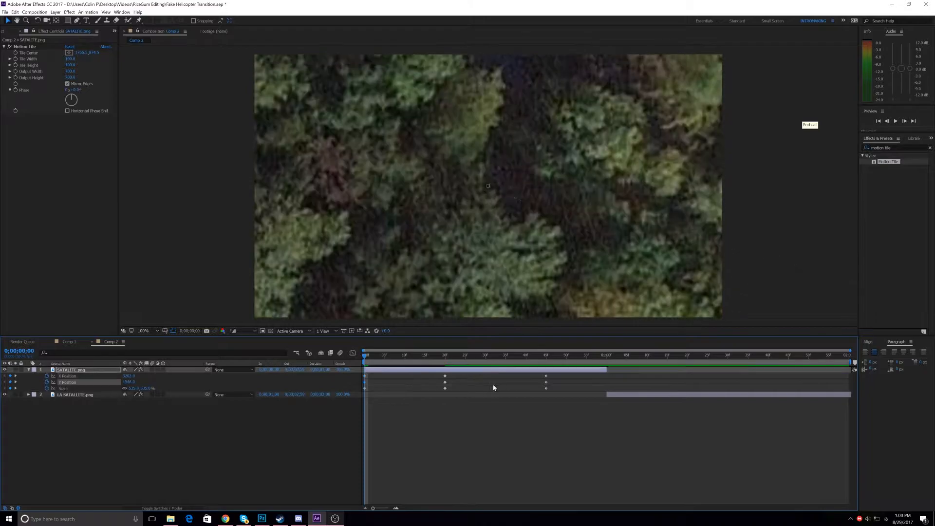
# - At 0;00;00;59, lower SATALITE.png's X Position until the mirrored tile seam sits at the frame's centre
pyautogui.moveTo(366, 358); pyautogui.dragTo(603, 362)
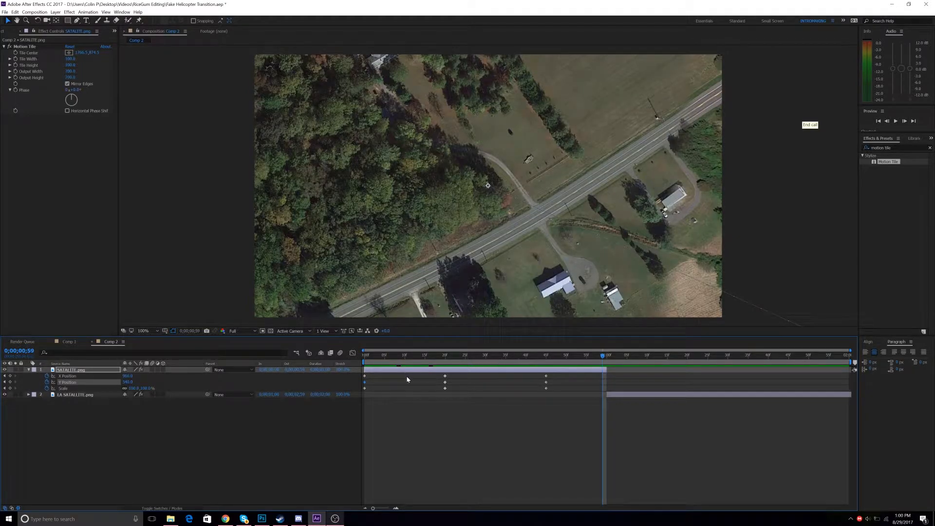
pyautogui.moveTo(125, 378); pyautogui.dragTo(9, 477)
pyautogui.moveTo(127, 377); pyautogui.dragTo(1, 419)
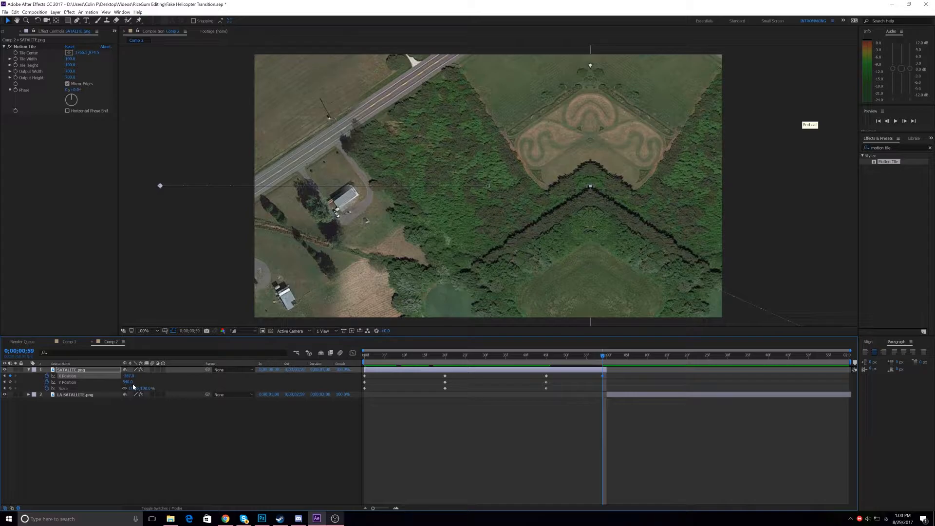
pyautogui.moveTo(129, 378); pyautogui.dragTo(3, 403)
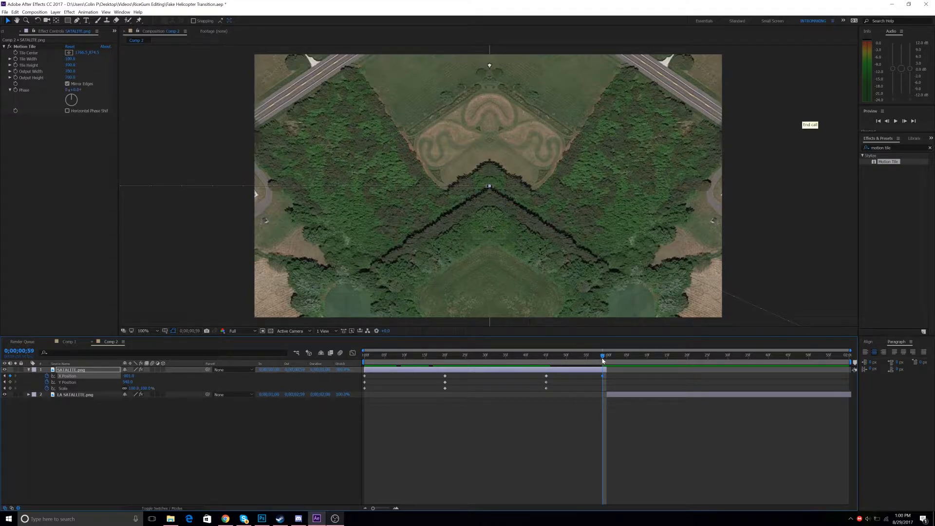
pyautogui.moveTo(602, 359)
pyautogui.mouseDown()
pyautogui.moveTo(335, 369)
pyautogui.moveTo(372, 359)
pyautogui.moveTo(613, 360)
pyautogui.moveTo(366, 360)
pyautogui.moveTo(602, 366)
pyautogui.mouseUp()
# - Show Position and Scale for the LA SATALLITE.png layer and separate its Position into X and Y dimensions
pyautogui.click(66, 396)
pyautogui.press('p')
pyautogui.hotkey('shift', 's')
pyautogui.rightClick(61, 401)
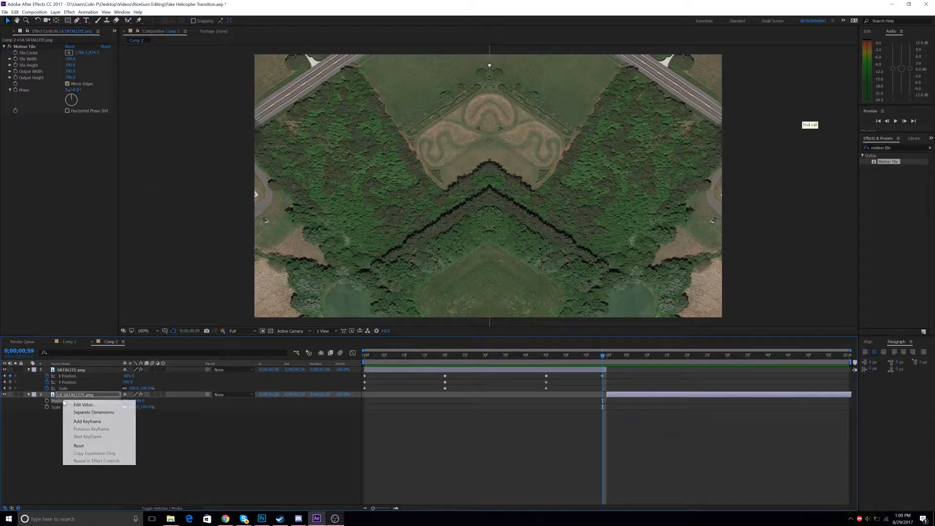
pyautogui.click(78, 414)
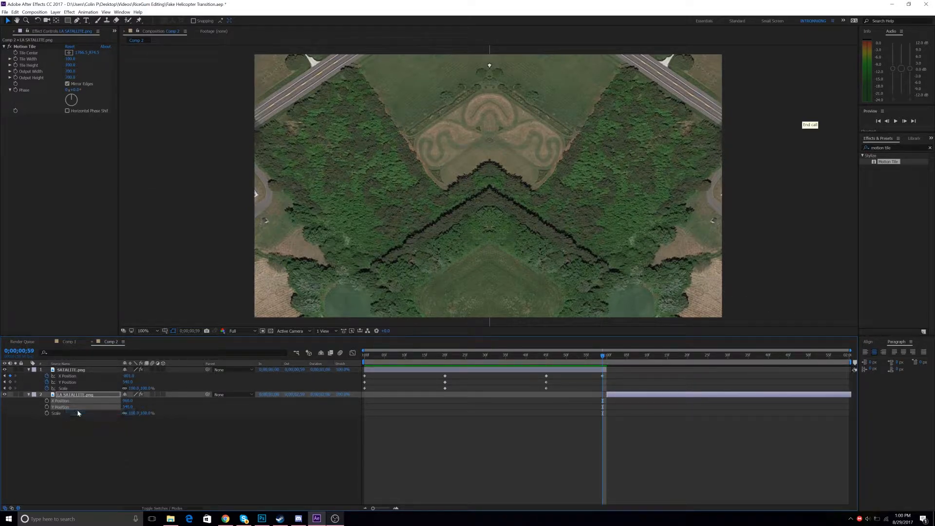
# - Start X Position, Y Position and Scale keyframes on LA SATALLITE.png at 0;00;01;15
pyautogui.click(607, 359)
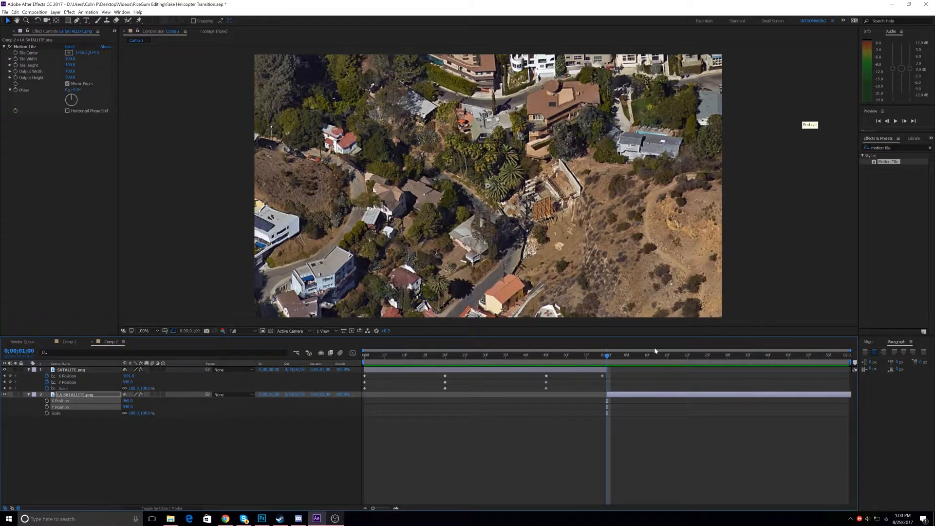
pyautogui.click(667, 356)
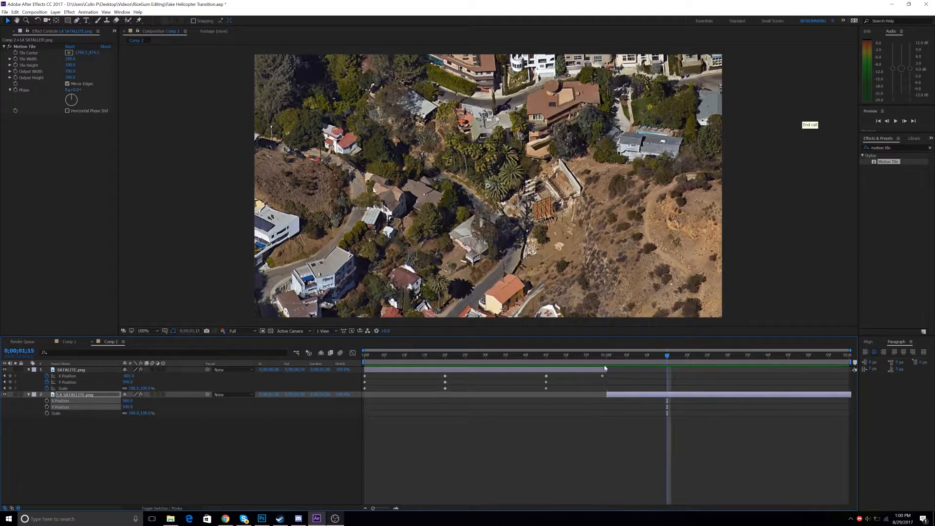
pyautogui.click(46, 400)
pyautogui.click(46, 407)
pyautogui.click(46, 418)
pyautogui.click(47, 413)
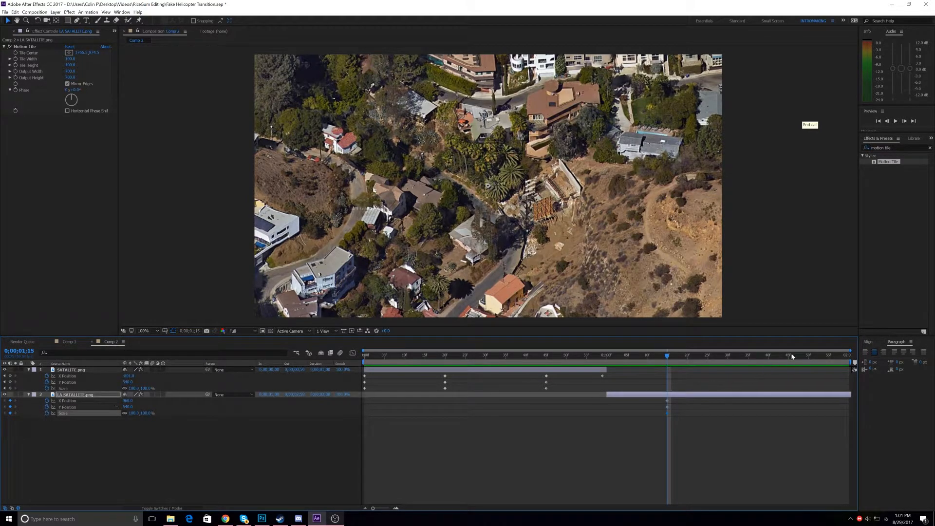
# - Add X Position, Y Position and Scale keyframes with the same values on LA SATALLITE.png at 0;00;01;40
pyautogui.moveTo(795, 358); pyautogui.dragTo(769, 357)
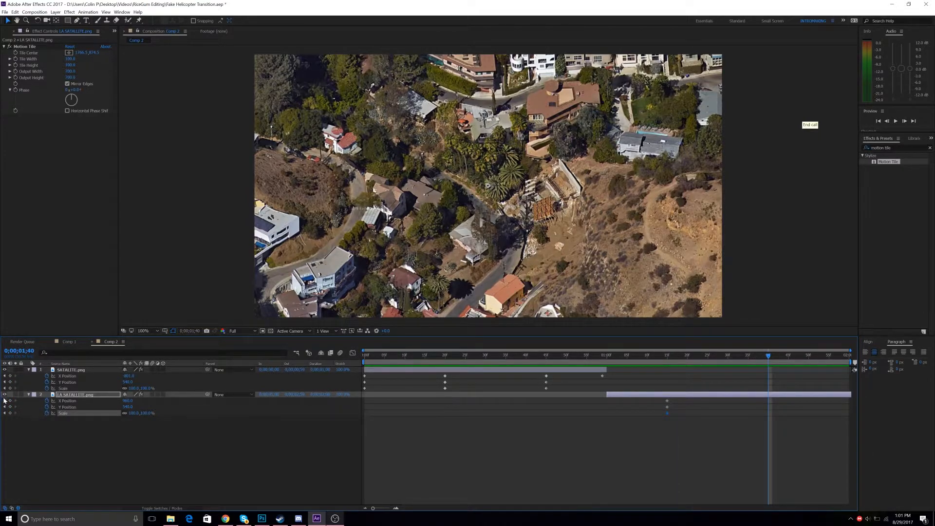
pyautogui.click(9, 401)
pyautogui.click(10, 407)
pyautogui.click(10, 413)
# - At 0;00;01;00, set LA SATALLITE.png's X Position to about 2714, centring the mirrored tile seam
pyautogui.moveTo(679, 358); pyautogui.dragTo(606, 371)
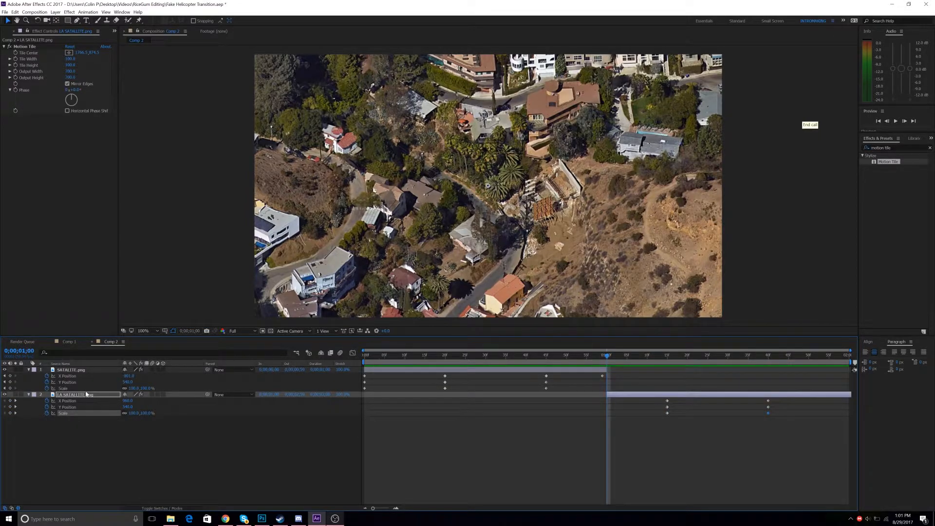
pyautogui.moveTo(129, 401); pyautogui.dragTo(205, 401)
pyautogui.moveTo(872, 399); pyautogui.dragTo(753, 395)
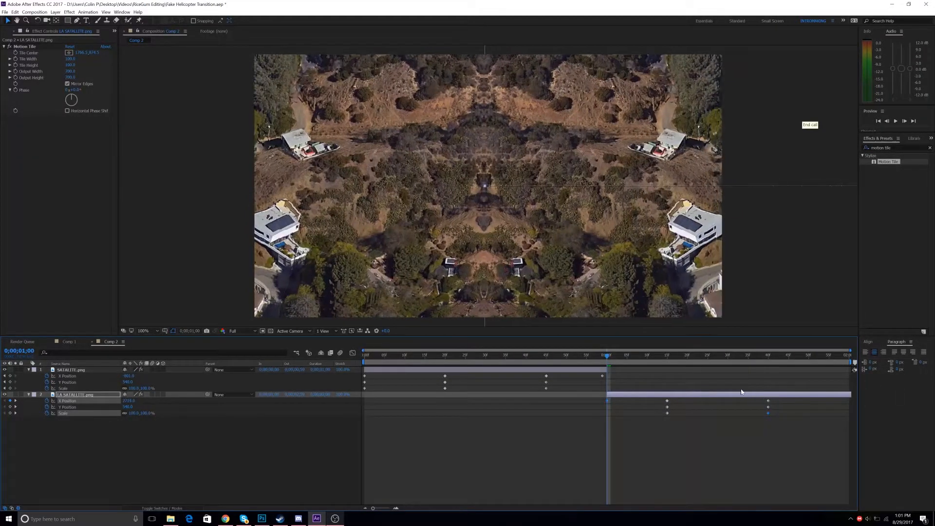
# - At 0;00;01;59, scale LA SATALLITE.png to about 463%, shift its X and Y Position onto the brown-roofed house, and preview
pyautogui.moveTo(602, 357); pyautogui.dragTo(850, 376)
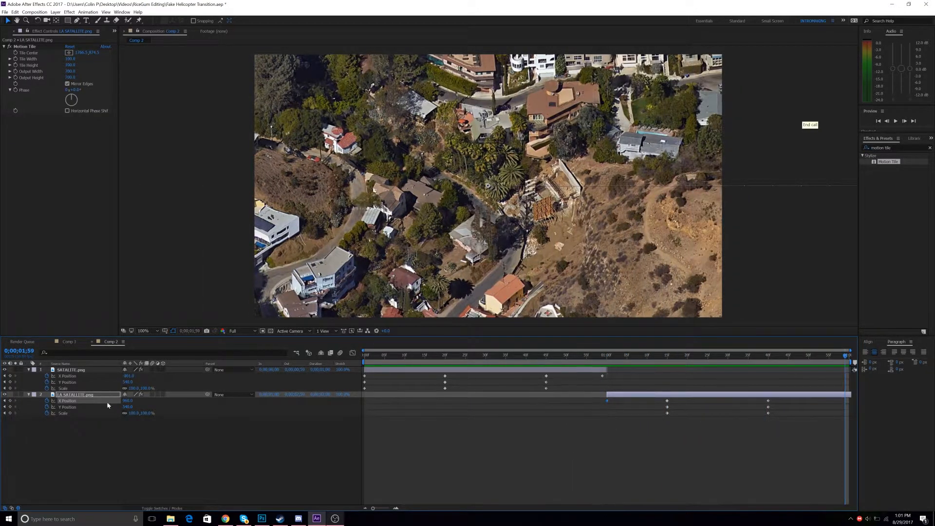
pyautogui.moveTo(143, 412); pyautogui.dragTo(11, 420)
pyautogui.moveTo(128, 407); pyautogui.dragTo(566, 373)
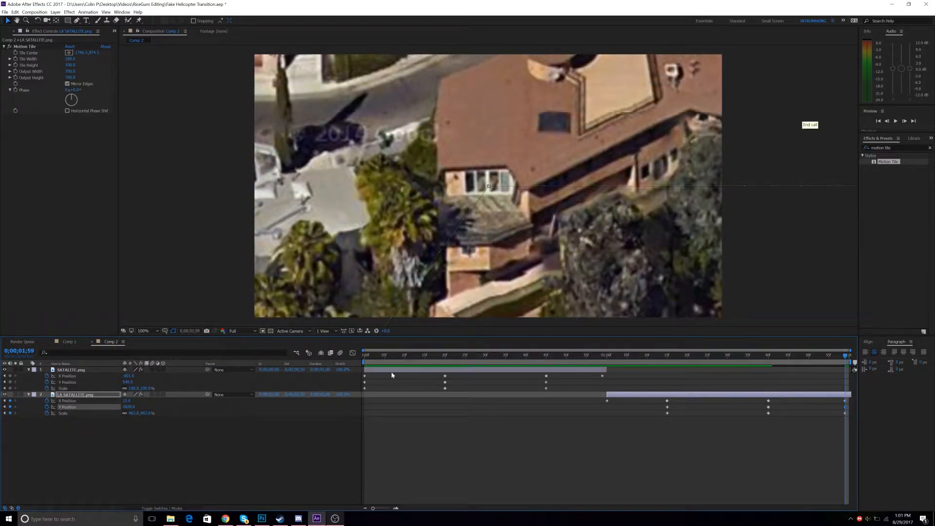
pyautogui.press('space')
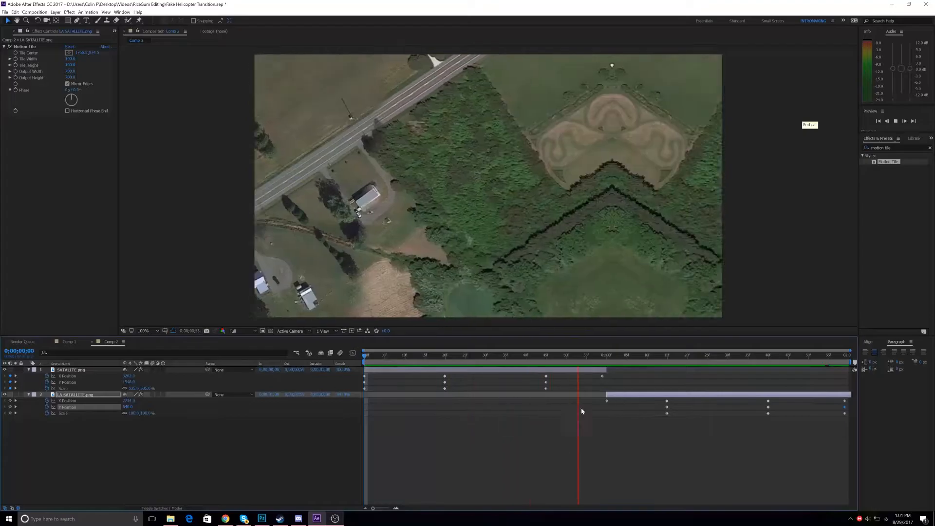
# - At 0;00;01;59, zoom LA SATALLITE.png in further to about 794%, reposition it in X and Y beside the house, and preview
pyautogui.moveTo(842, 355); pyautogui.dragTo(873, 361)
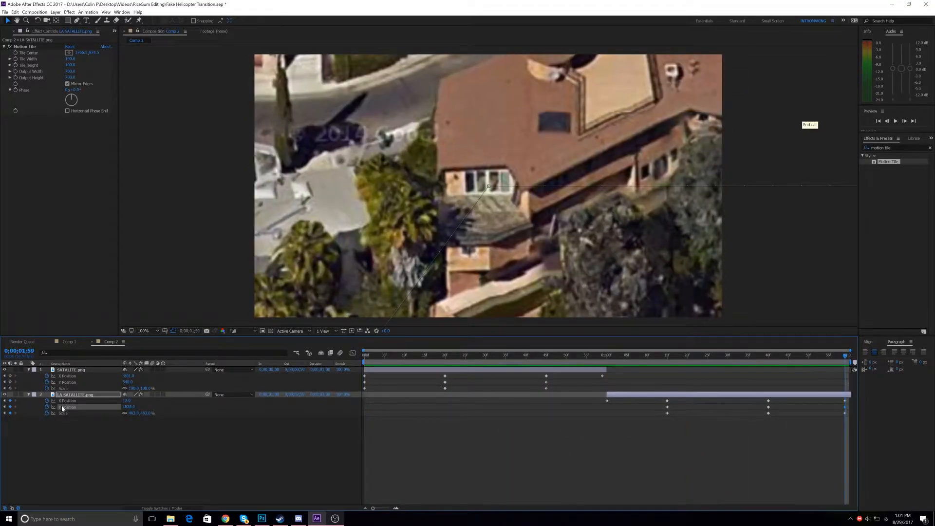
pyautogui.moveTo(141, 414); pyautogui.dragTo(7, 406)
pyautogui.moveTo(131, 401); pyautogui.dragTo(3, 406)
pyautogui.moveTo(132, 402); pyautogui.dragTo(562, 349)
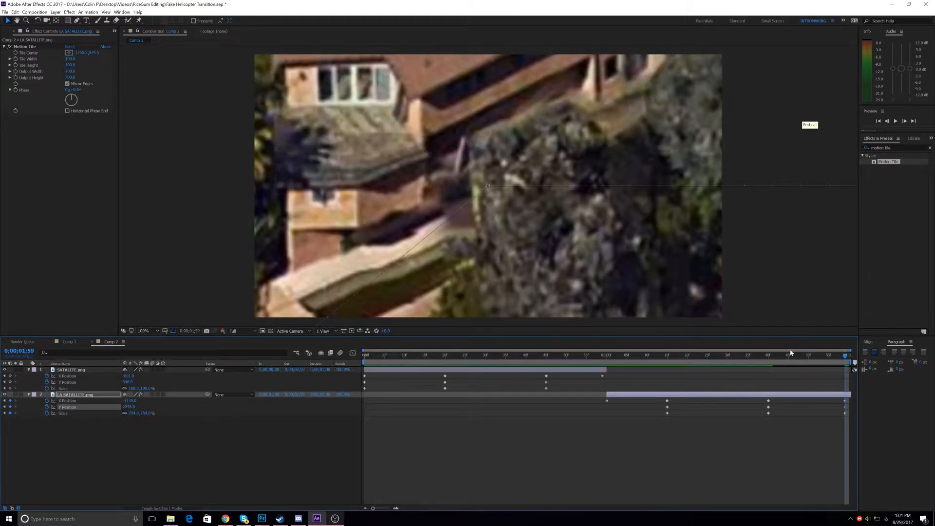
pyautogui.press('space')
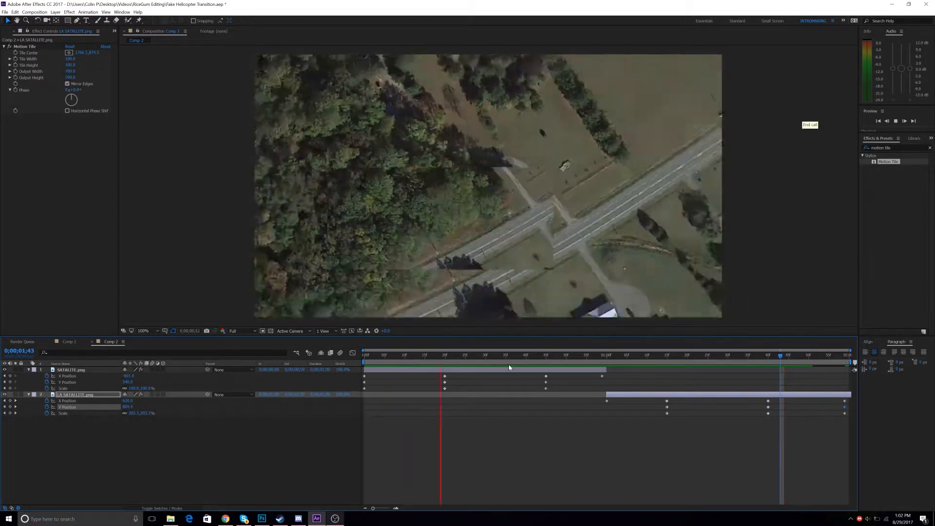
# - Apply Easy Ease to all X Position, Y Position and Scale keyframes of SATALITE.png
pyautogui.moveTo(405, 366); pyautogui.dragTo(443, 371)
pyautogui.moveTo(610, 390); pyautogui.dragTo(331, 378)
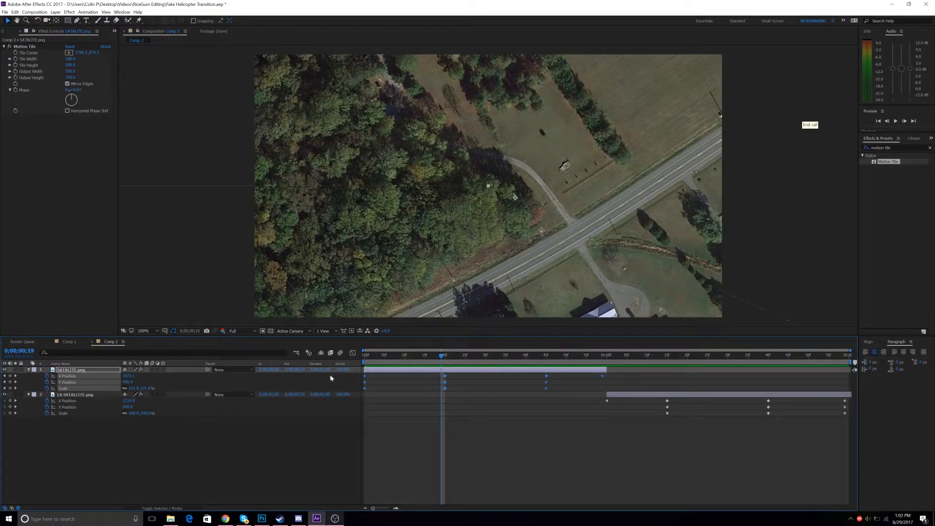
pyautogui.rightClick(366, 378)
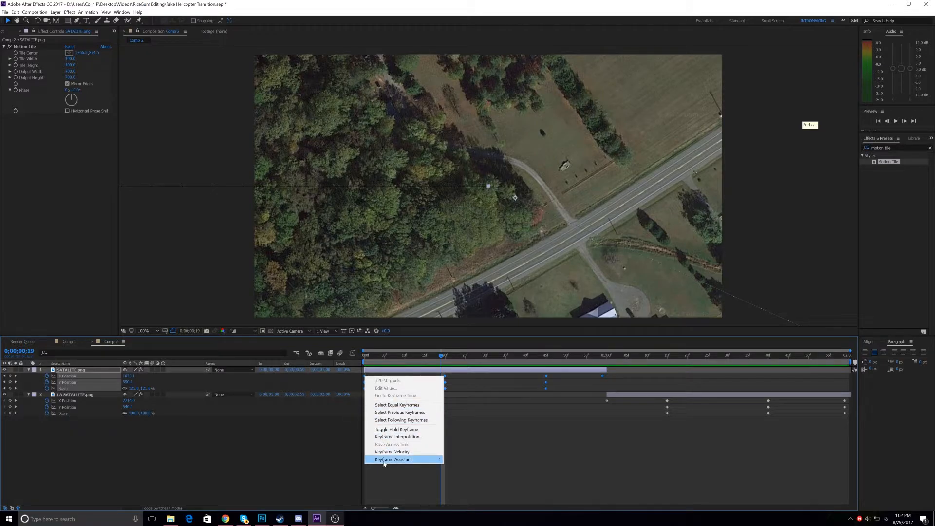
pyautogui.moveTo(385, 459)
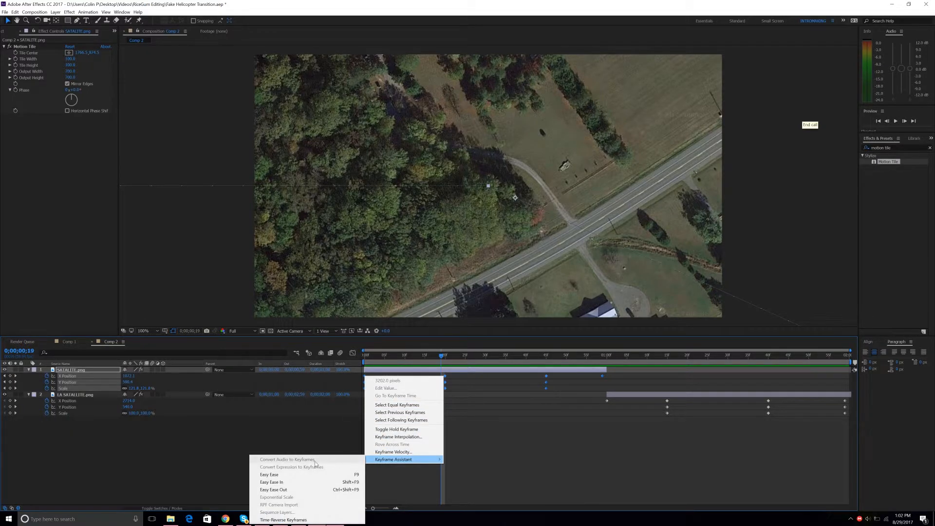
# - In the Graph Editor, reshape SATALITE.png's Scale curve to fall steeply from the first keyframe and flatten gently into 0;00;00;20
pyautogui.click(353, 354)
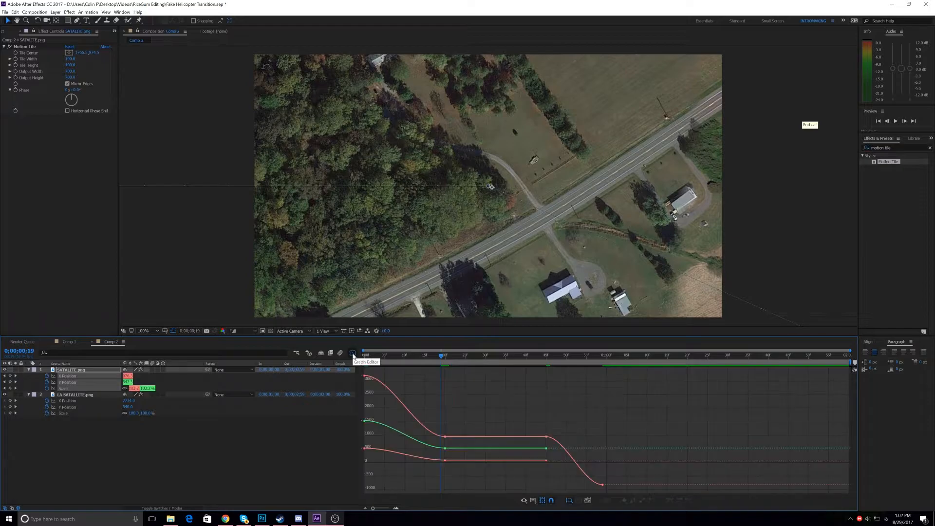
pyautogui.click(100, 457)
pyautogui.click(69, 389)
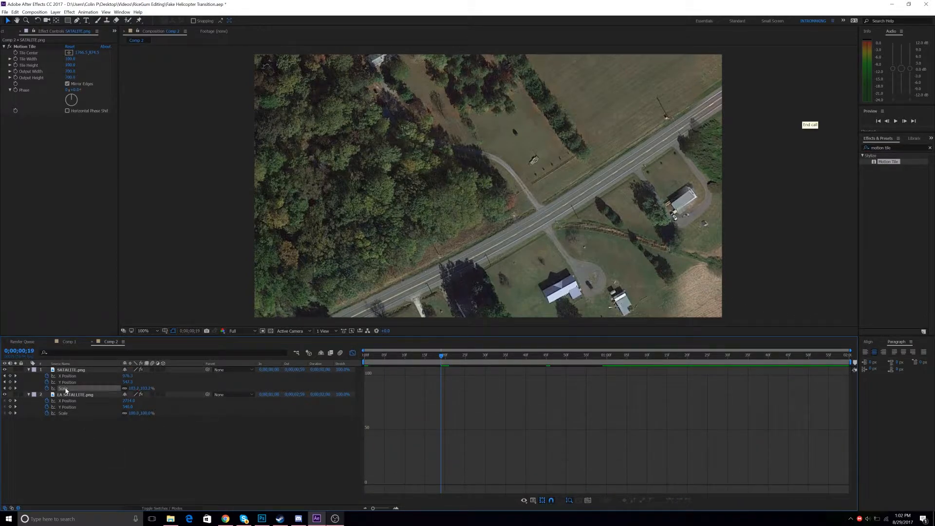
pyautogui.moveTo(377, 395); pyautogui.dragTo(367, 487)
pyautogui.moveTo(382, 357); pyautogui.dragTo(433, 365)
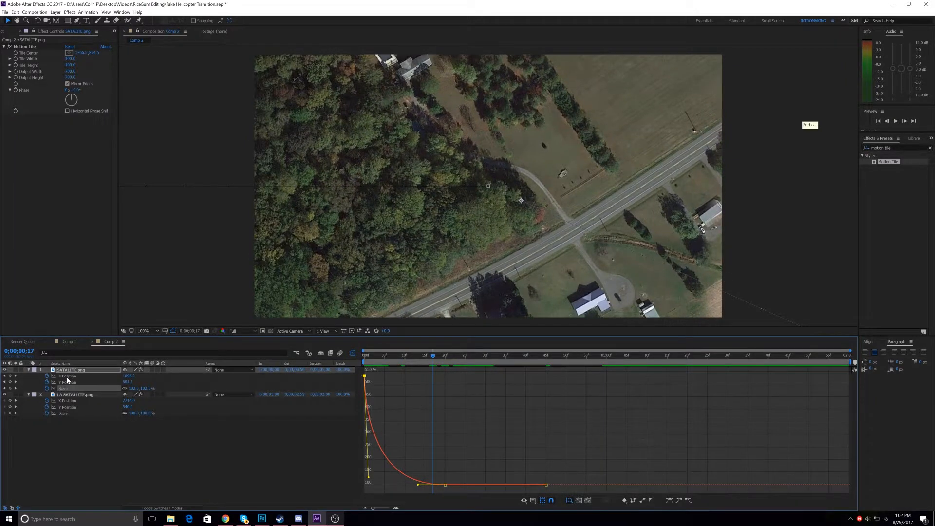
# - Reshape SATALITE.png's X Position curve to drop steeply from its first keyframe and plunge sharply into its last one, then scrub the transition
pyautogui.click(68, 376)
pyautogui.click(365, 377)
pyautogui.moveTo(393, 377); pyautogui.dragTo(367, 434)
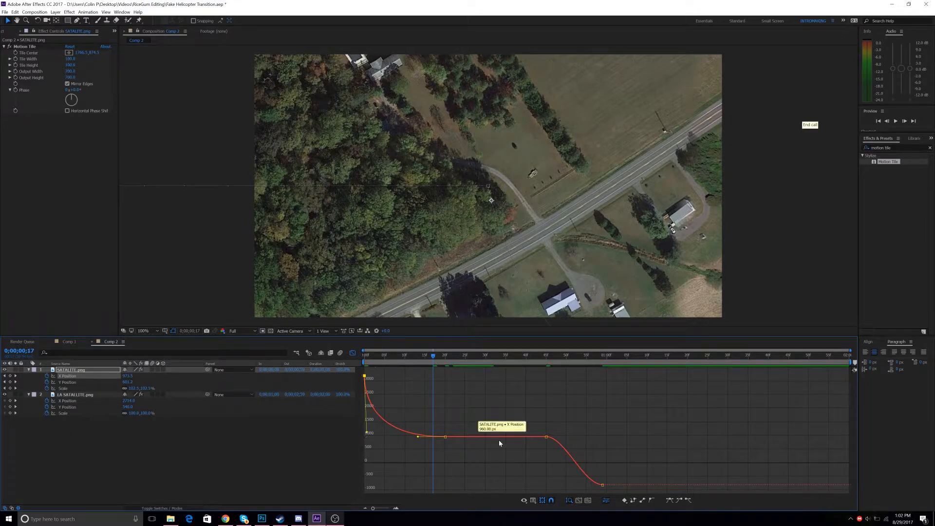
pyautogui.click(547, 437)
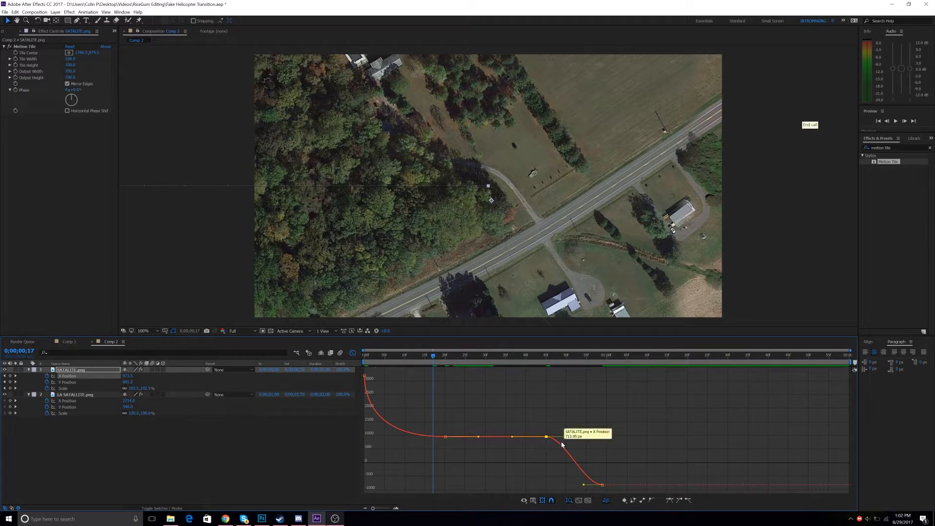
pyautogui.moveTo(579, 440); pyautogui.dragTo(599, 439)
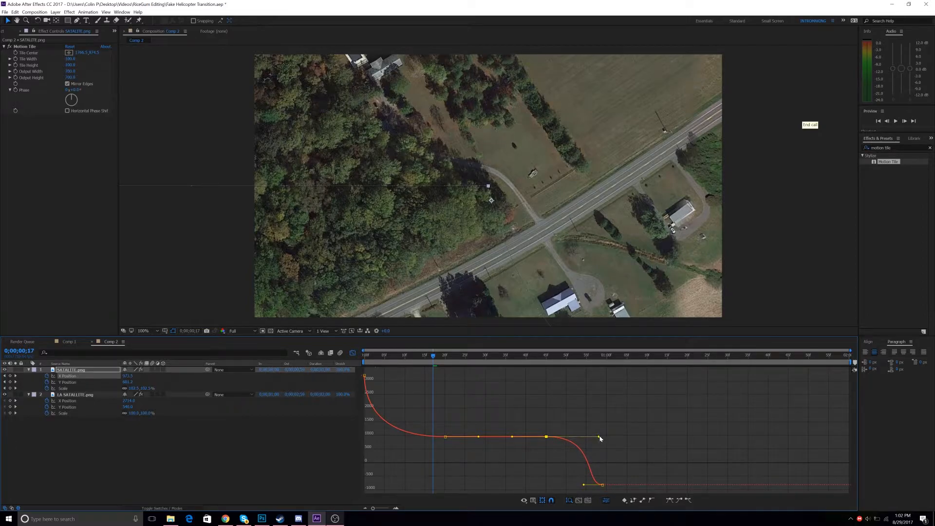
pyautogui.moveTo(584, 486); pyautogui.dragTo(602, 453)
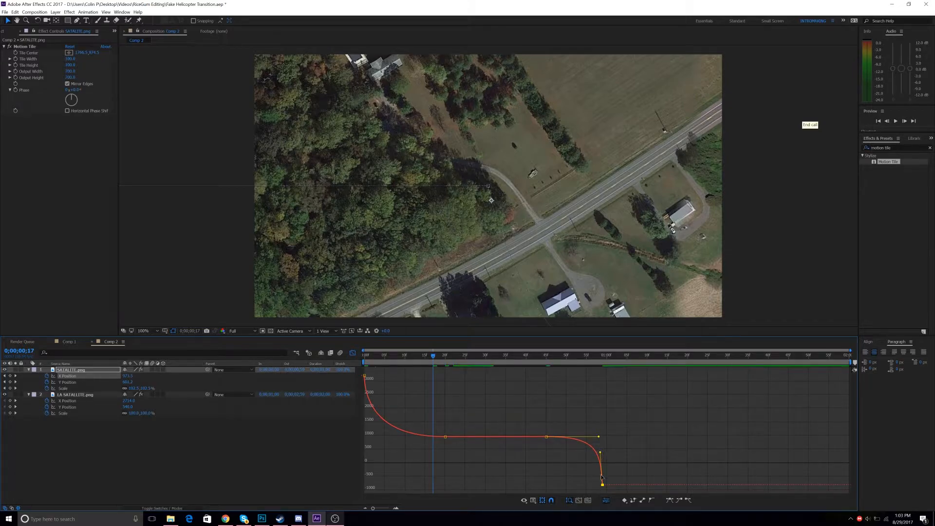
pyautogui.moveTo(546, 356); pyautogui.dragTo(655, 356)
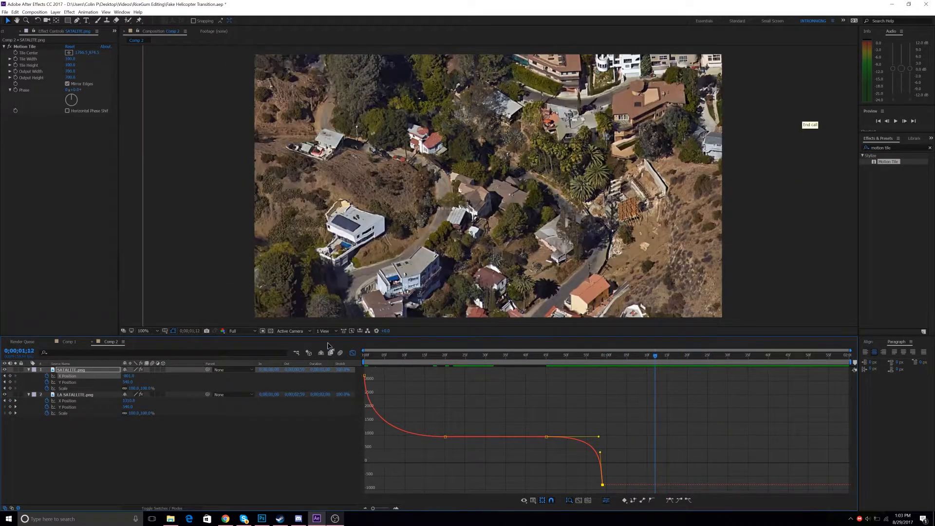
# - Return to the keyframe view and apply Easy Ease to all X Position, Y Position and Scale keyframes of LA SATALLITE.png
pyautogui.click(351, 358)
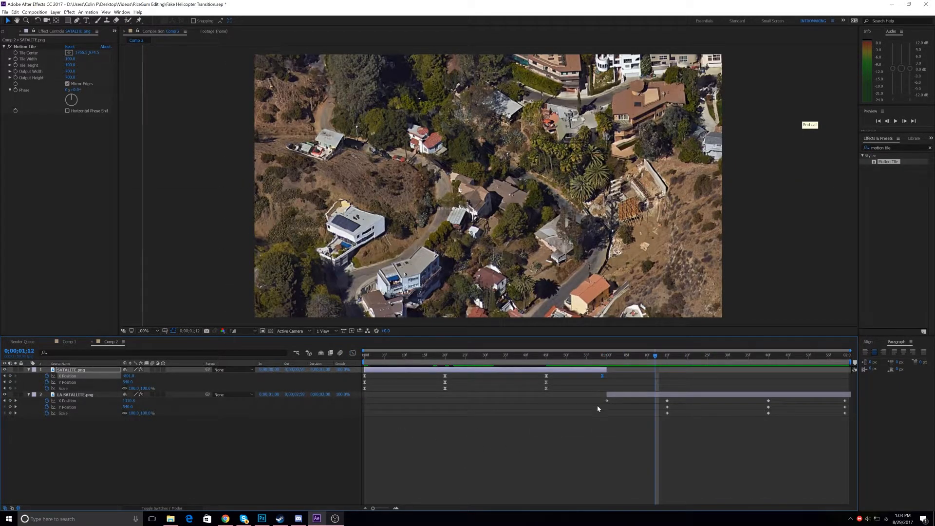
pyautogui.moveTo(599, 401); pyautogui.dragTo(848, 421)
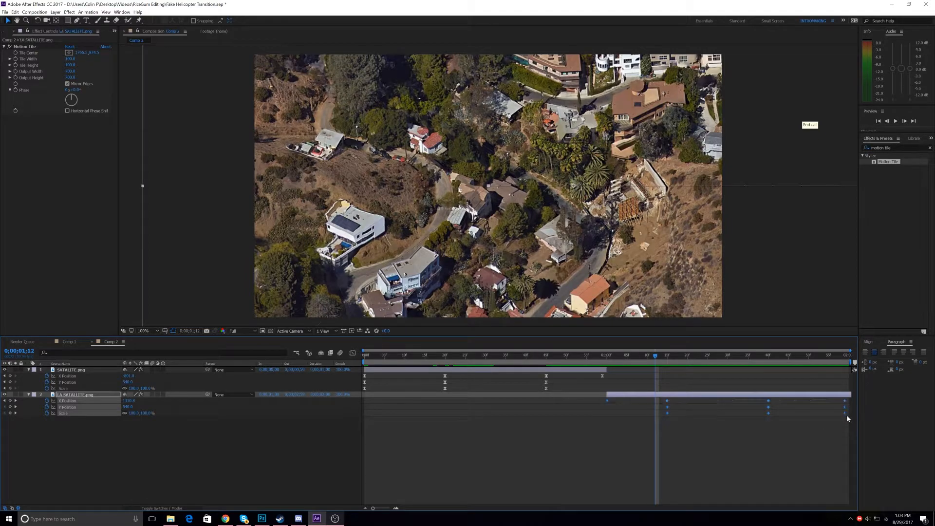
pyautogui.rightClick(846, 415)
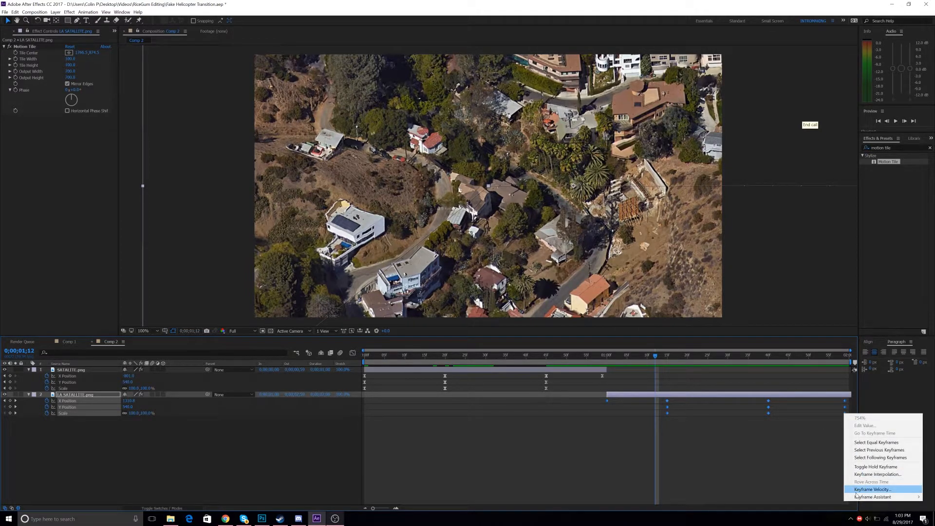
pyautogui.moveTo(858, 496)
pyautogui.click(763, 453)
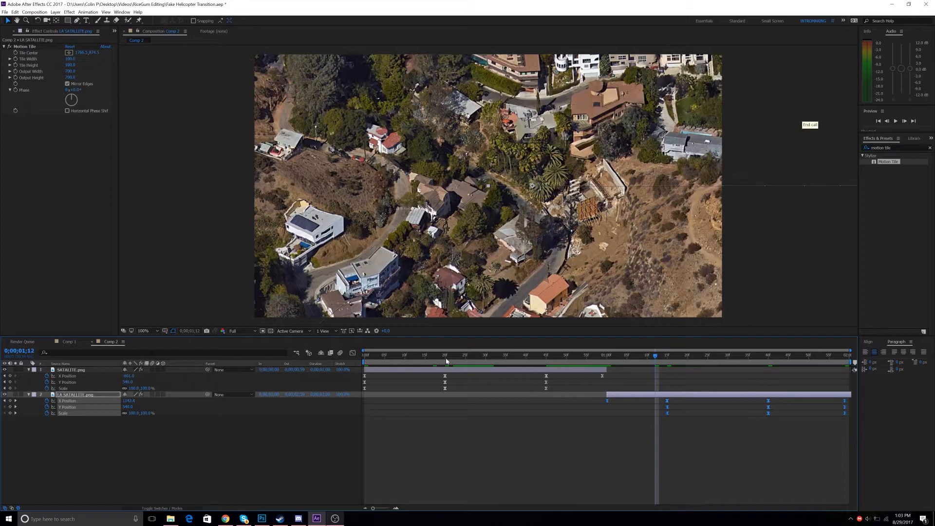
# - In the Graph Editor, reshape LA SATALLITE.png's Scale curve to stay flat after 0;00;01;40 and rise steeply into the last keyframe
pyautogui.click(353, 353)
pyautogui.click(63, 413)
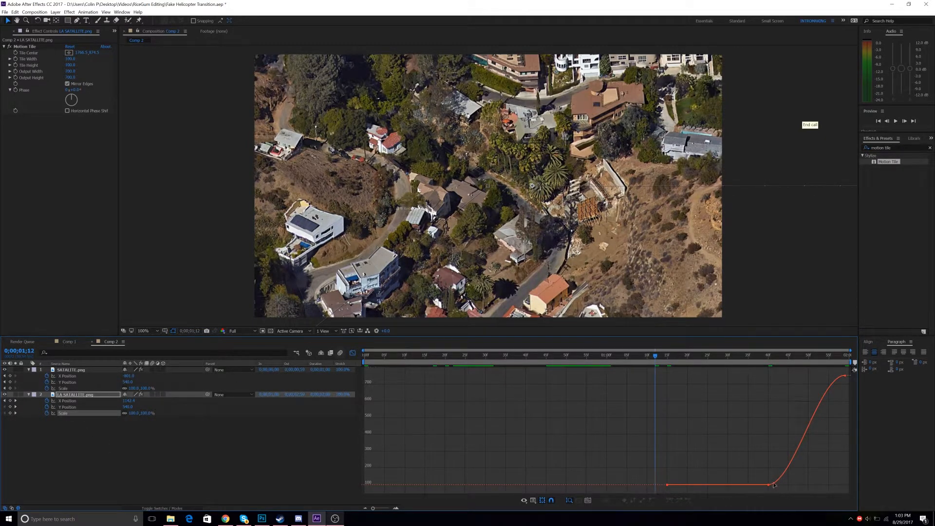
pyautogui.click(769, 485)
pyautogui.moveTo(820, 376); pyautogui.dragTo(812, 484)
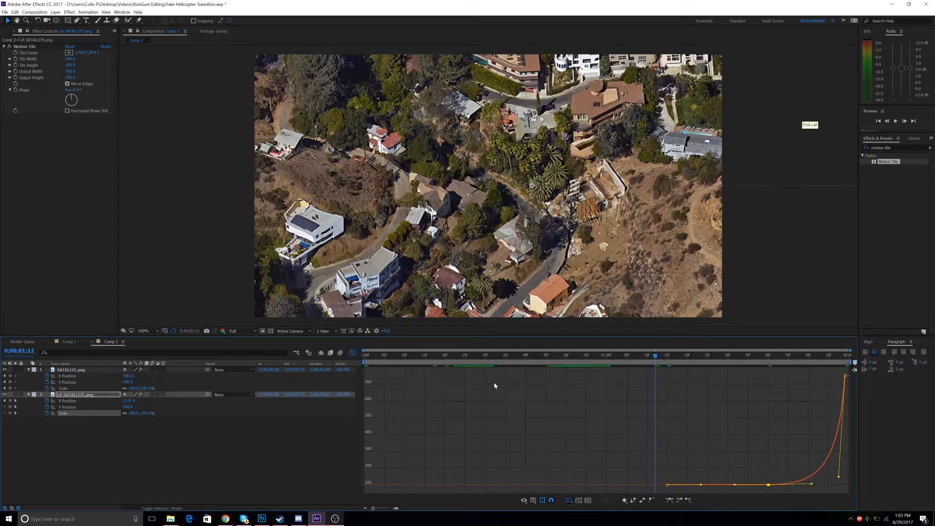
# - Reshape LA SATALLITE.png's X Position curve to fall steeply from the first keyframe, level out, and drop sharply into the last keyframe
pyautogui.click(71, 400)
pyautogui.click(607, 376)
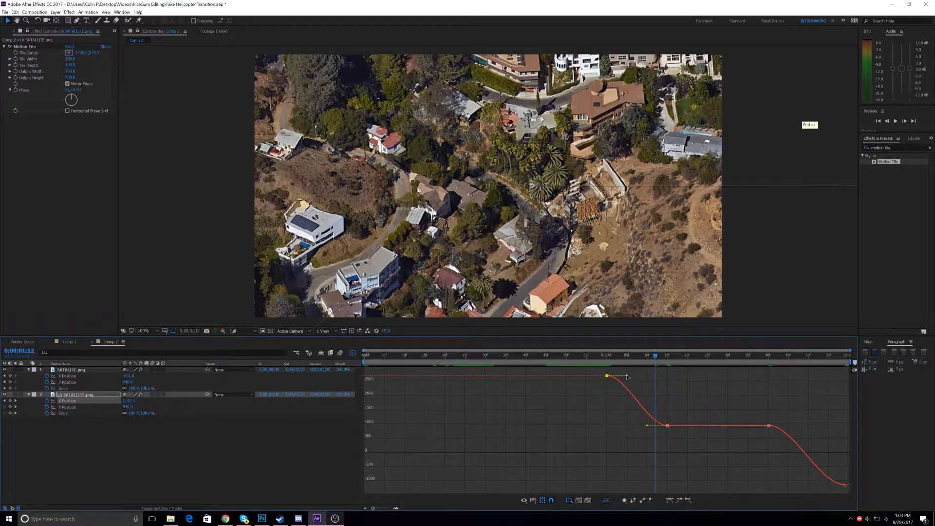
pyautogui.moveTo(627, 376); pyautogui.dragTo(633, 425)
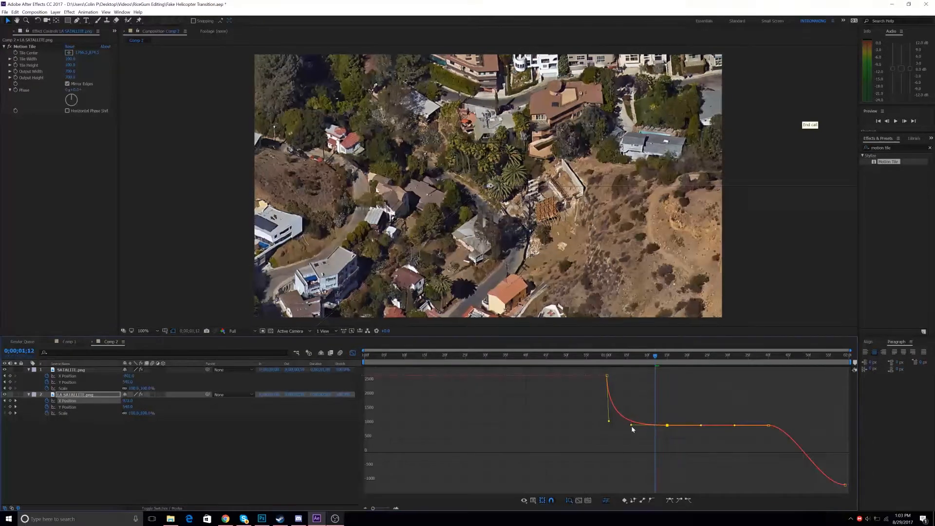
pyautogui.click(781, 430)
pyautogui.moveTo(795, 426); pyautogui.dragTo(828, 426)
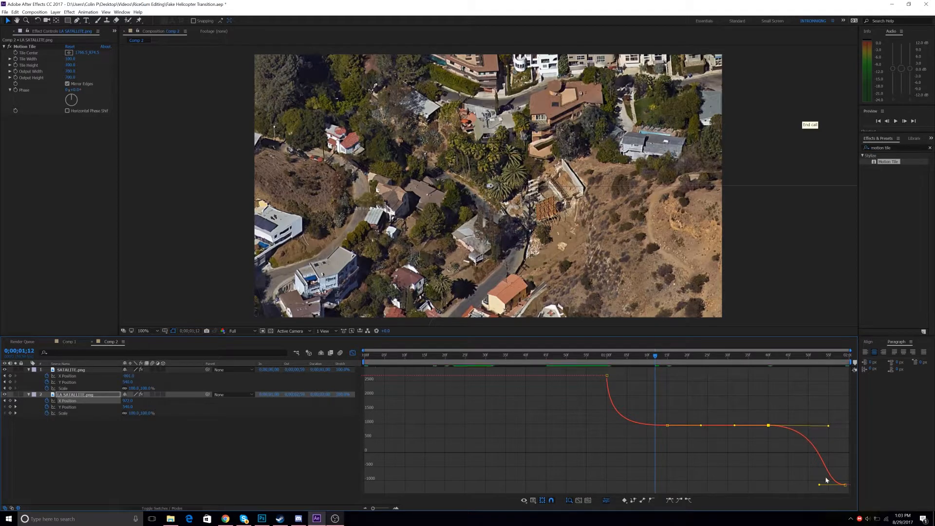
pyautogui.moveTo(820, 485); pyautogui.dragTo(843, 445)
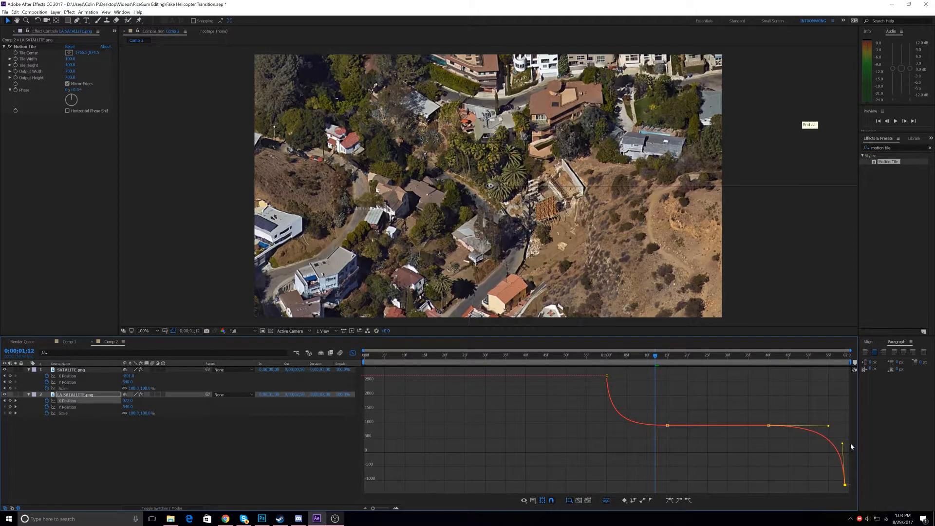
# - Reshape LA SATALLITE.png's Y Position curve to leave 0;00;01;40 slowly and rise steeply into the last keyframe, and scrub the ending
pyautogui.click(77, 408)
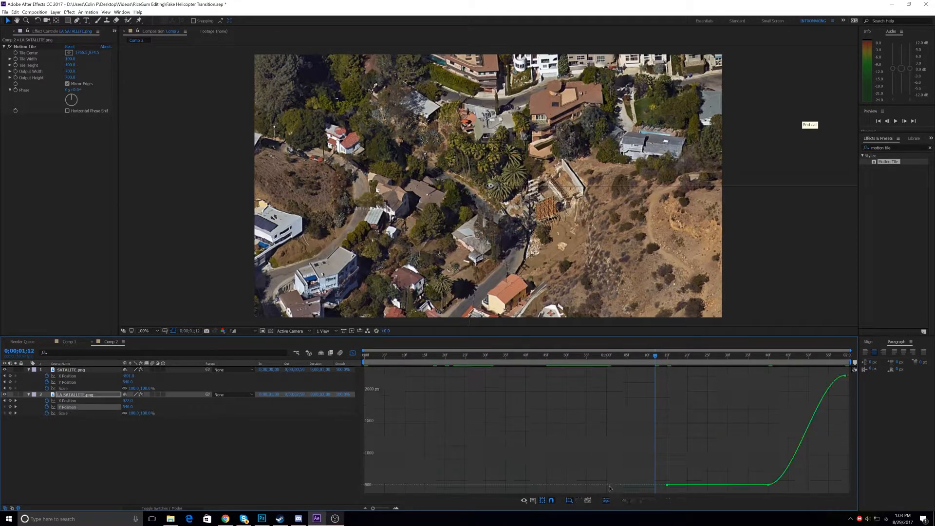
pyautogui.moveTo(770, 495); pyautogui.dragTo(744, 466)
pyautogui.moveTo(794, 486); pyautogui.dragTo(832, 489)
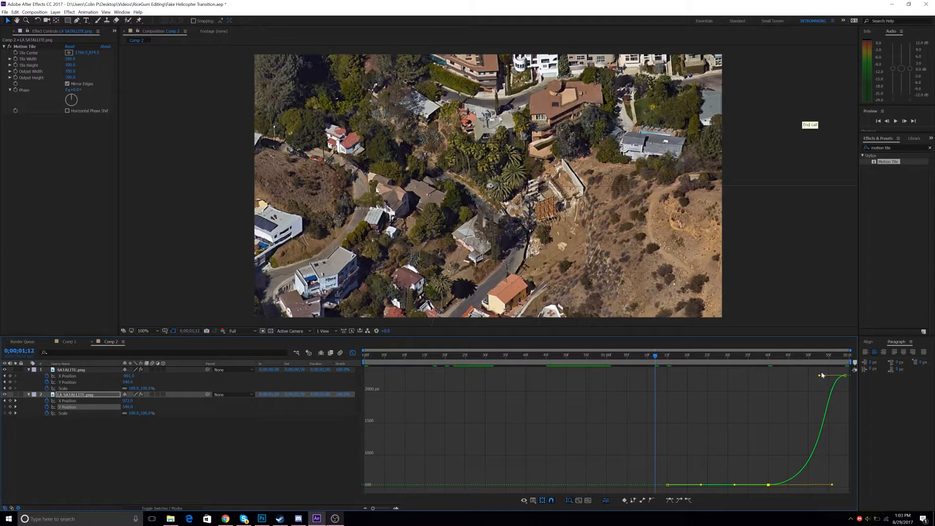
pyautogui.moveTo(820, 376); pyautogui.dragTo(844, 462)
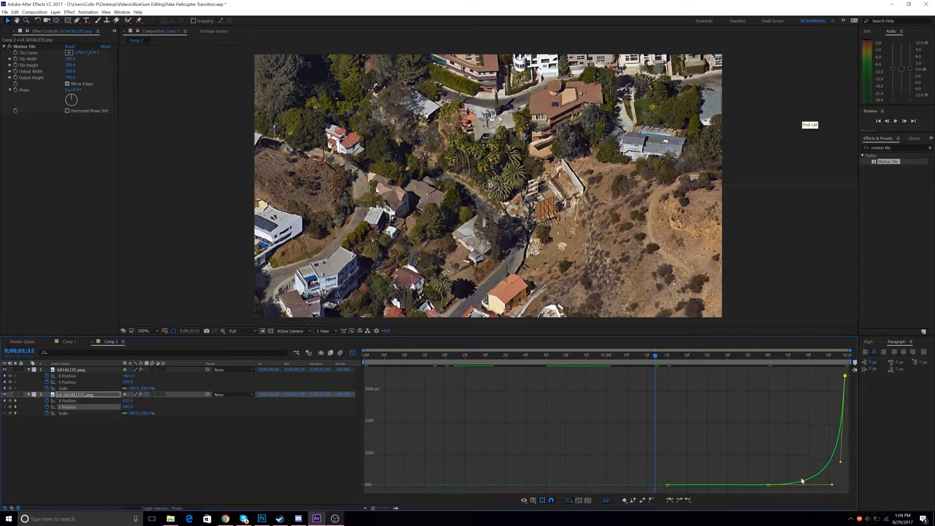
pyautogui.moveTo(740, 359); pyautogui.dragTo(853, 358)
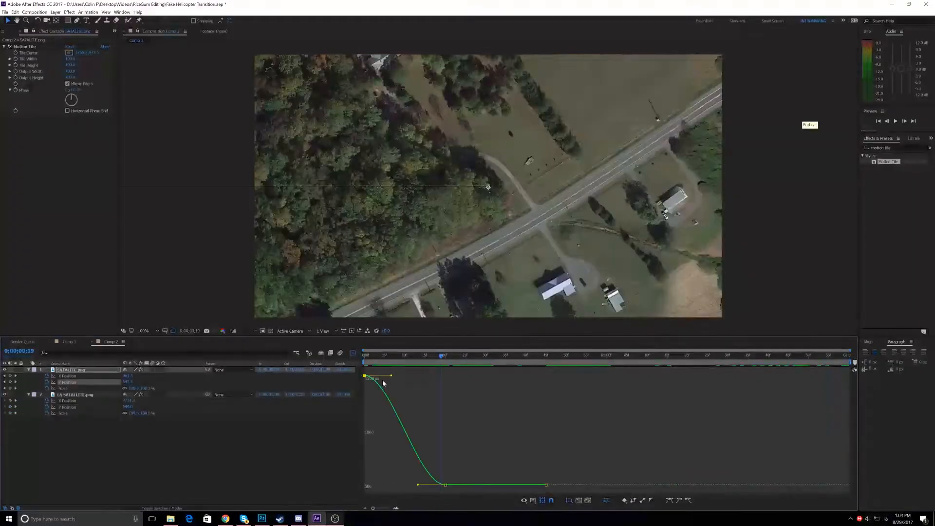
# - Reshape SATALITE.png's Y Position curve to fall steeply from the first keyframe, close the Graph Editor, and preview the animation
pyautogui.moveTo(391, 376); pyautogui.dragTo(333, 466)
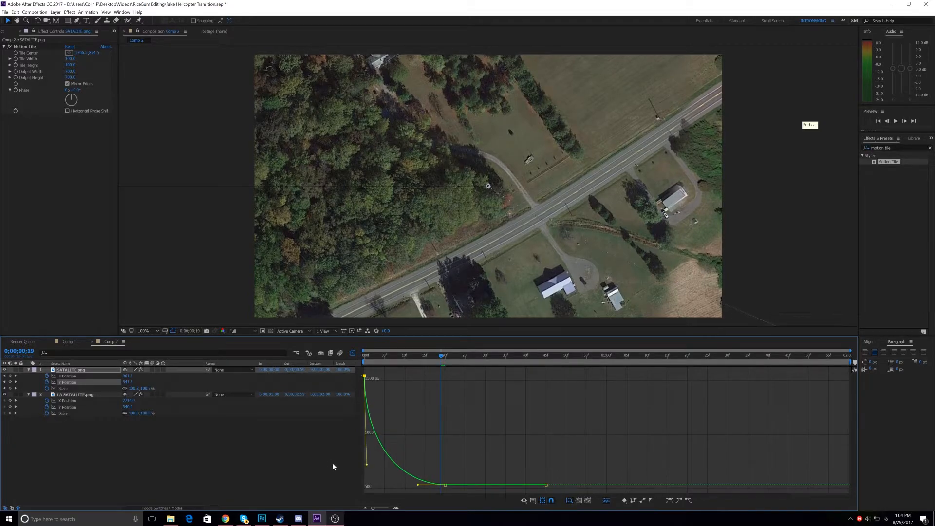
pyautogui.click(353, 352)
pyautogui.press('space')
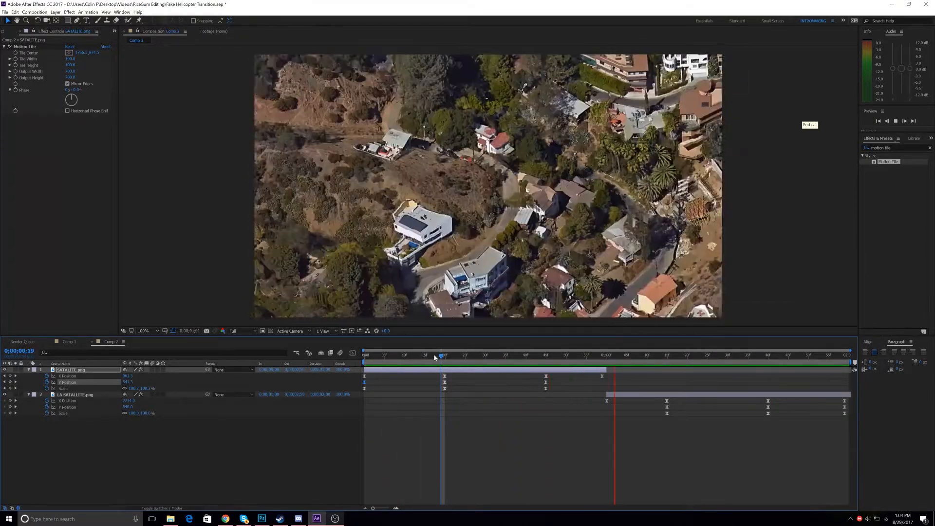
pyautogui.moveTo(436, 358); pyautogui.dragTo(199, 362)
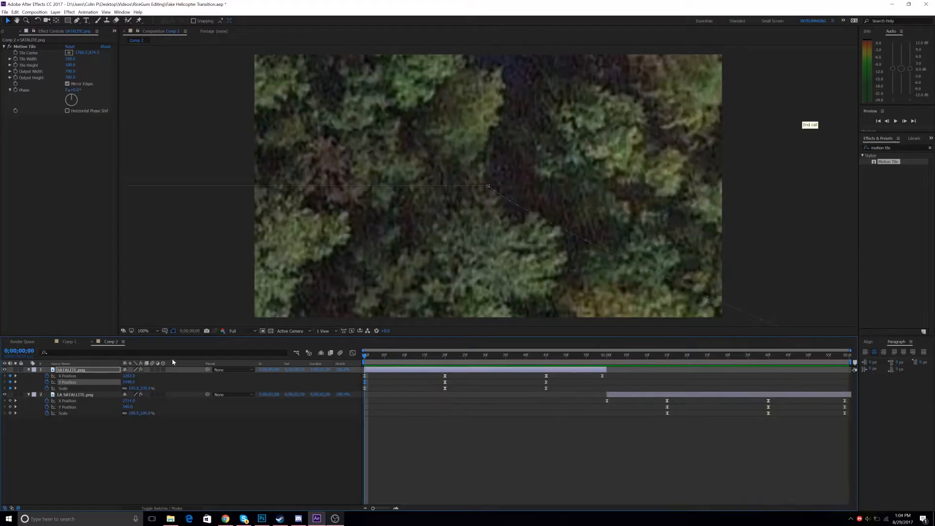
# - Collapse both satellite layers and copy the cloud PNG layer from Comp 1 to the top of Comp 2
pyautogui.click(29, 370)
pyautogui.click(28, 377)
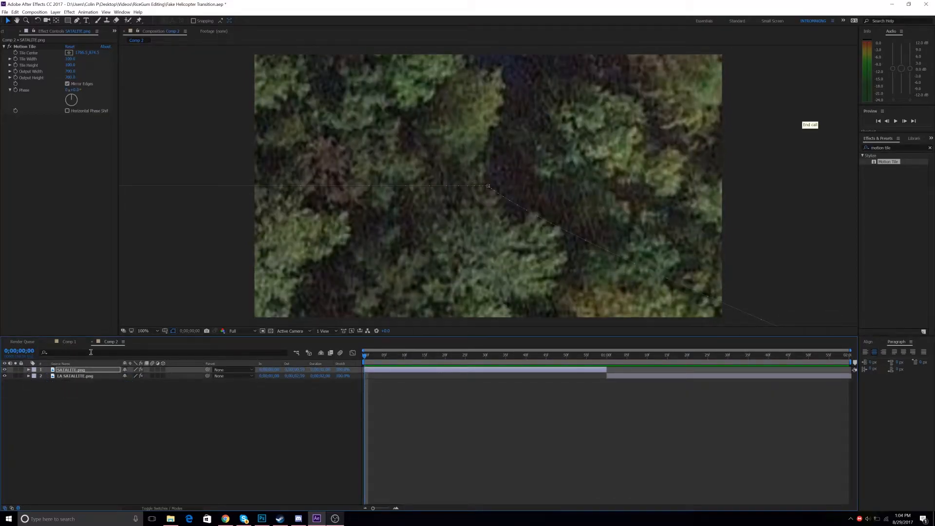
pyautogui.click(73, 343)
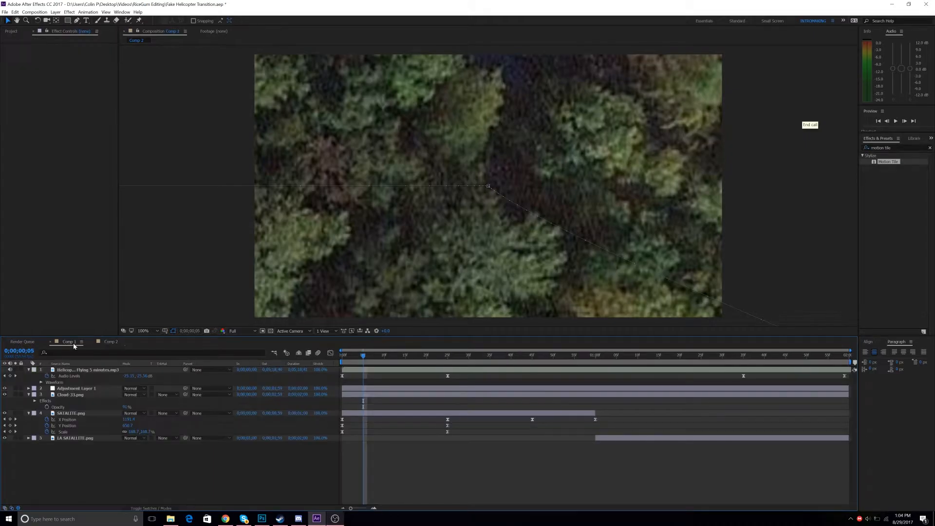
pyautogui.click(76, 396)
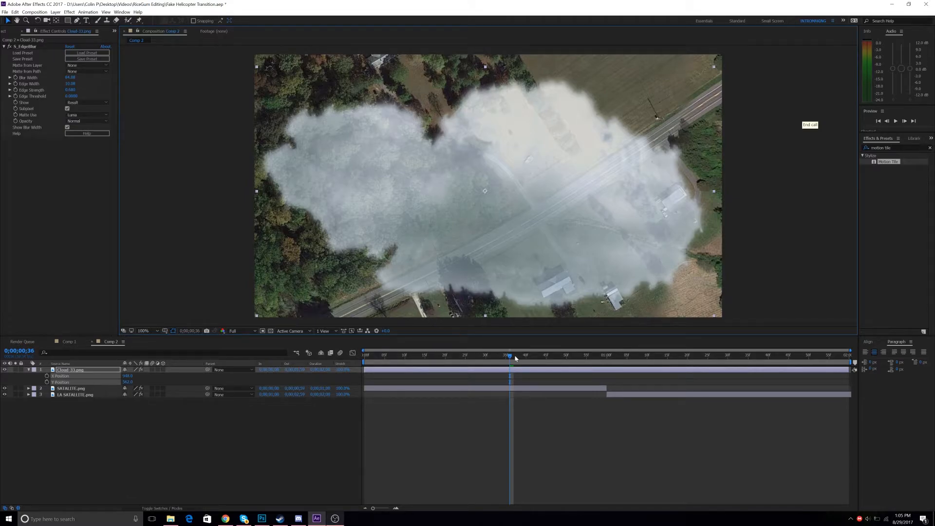
# - Preview the cloud layer, keyframe its Scale, X Position and Y Position at 0;00;00;20, and go back to the composition start
pyautogui.moveTo(510, 359); pyautogui.dragTo(326, 367)
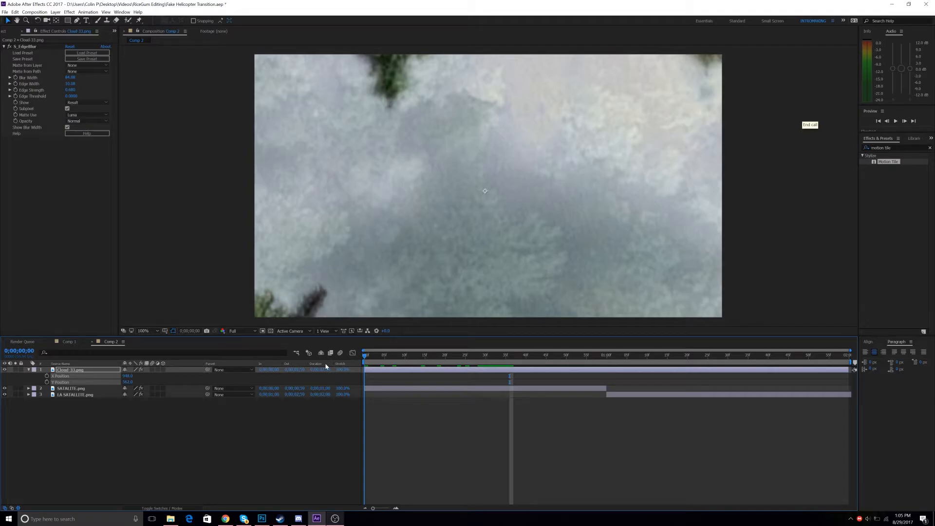
pyautogui.press('space')
pyautogui.press('s')
pyautogui.moveTo(407, 361); pyautogui.dragTo(445, 350)
pyautogui.click(47, 376)
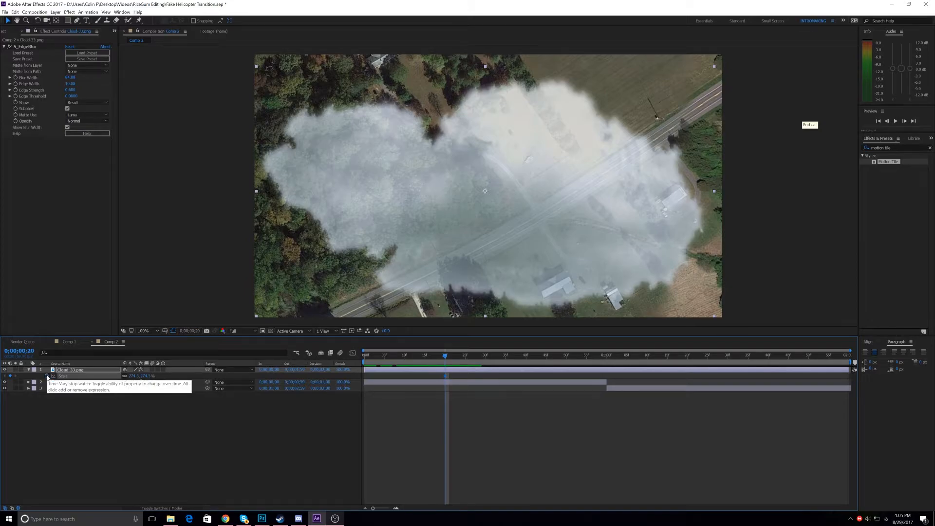
pyautogui.press('p')
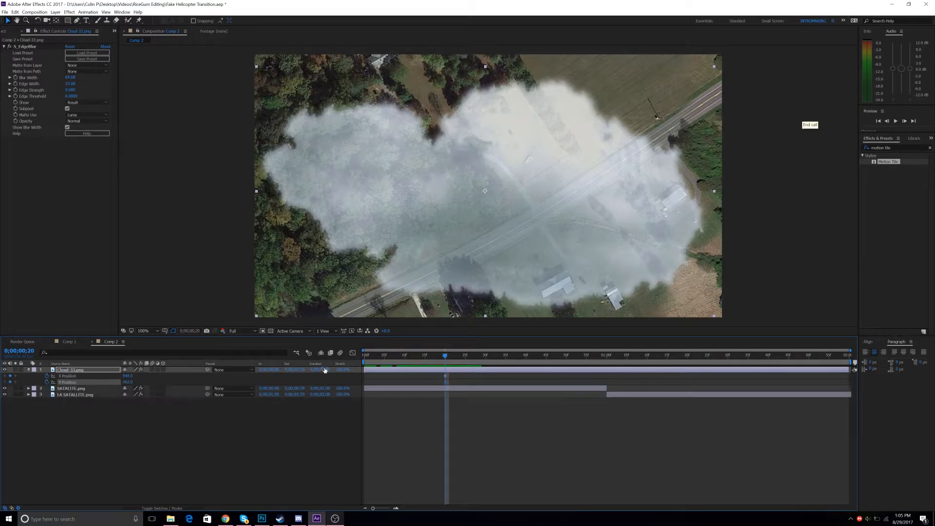
pyautogui.press('Home')
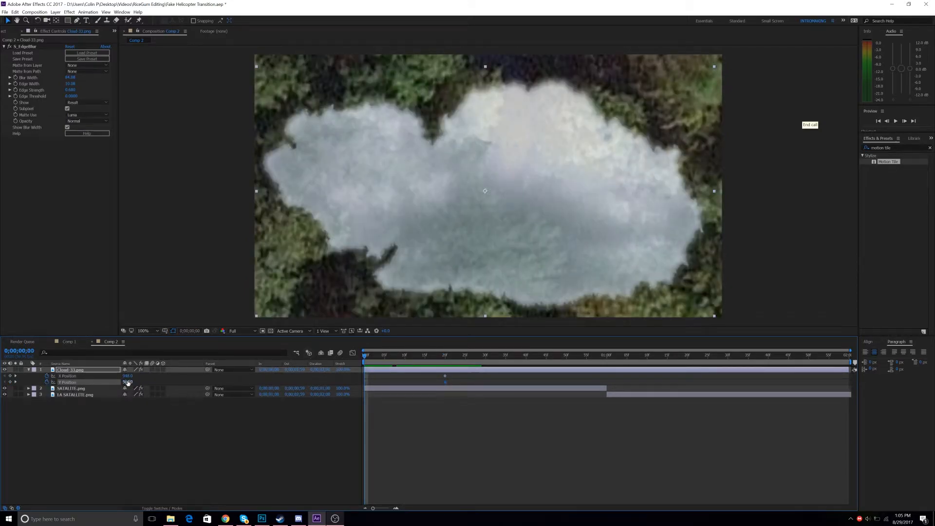
# - Enlarge the cloud layer's Scale at the composition start until it fills the frame, and scrub to 0;00;00;49
pyautogui.press('s')
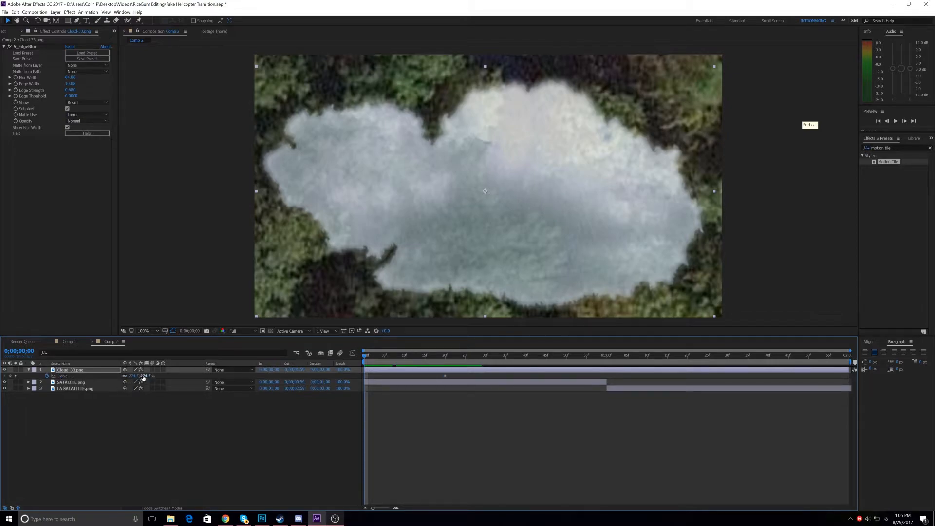
pyautogui.moveTo(143, 376); pyautogui.dragTo(444, 376)
pyautogui.moveTo(367, 357); pyautogui.dragTo(565, 358)
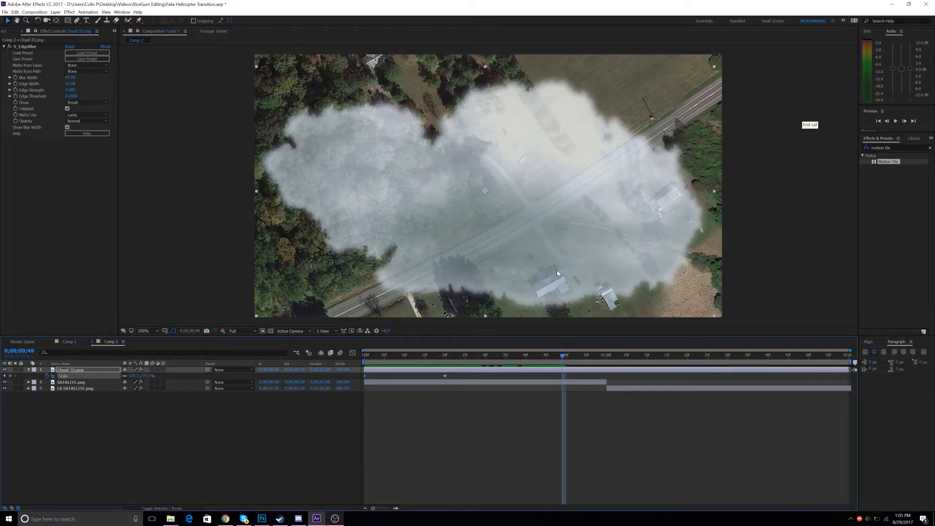
# - Keyframe the cloud's position lower and further left at about 0;00;00;41, and back up near the frame's centre at 0;00;00;56
pyautogui.press('p')
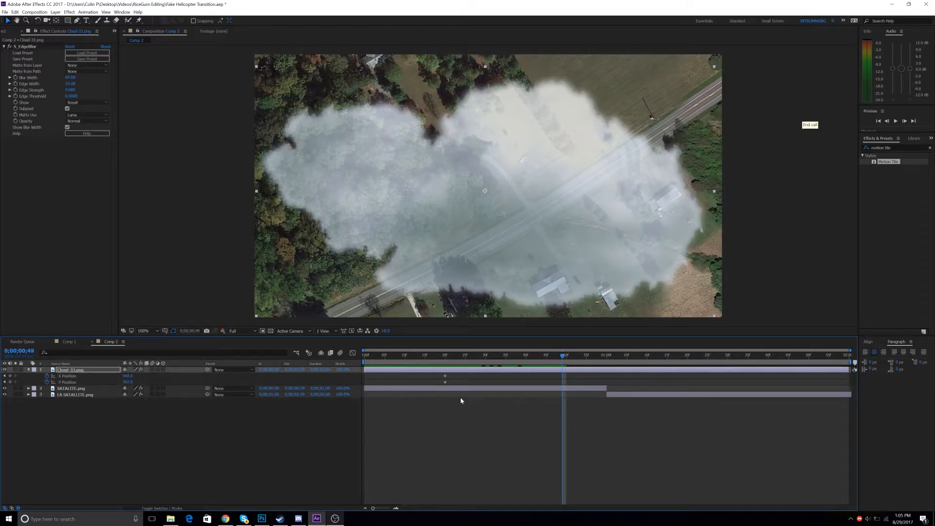
pyautogui.moveTo(556, 354); pyautogui.dragTo(530, 365)
pyautogui.moveTo(556, 247); pyautogui.dragTo(470, 279)
pyautogui.moveTo(536, 357); pyautogui.dragTo(591, 357)
pyautogui.moveTo(516, 275); pyautogui.dragTo(603, 216)
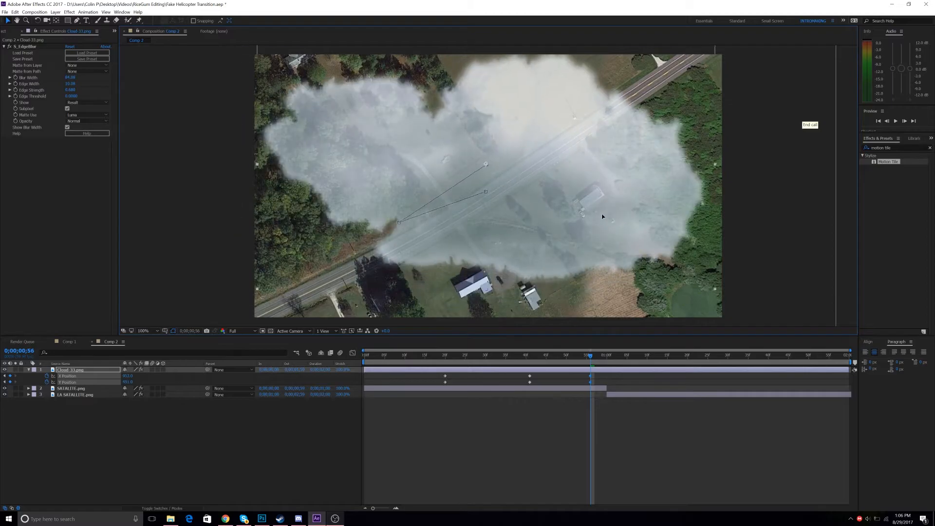
# - Move the cloud out past the frame's left edge at 0;00;01;04 and back in, right of centre, at 0;00;01;31
pyautogui.moveTo(591, 359); pyautogui.dragTo(624, 357)
pyautogui.moveTo(581, 226); pyautogui.dragTo(111, 298)
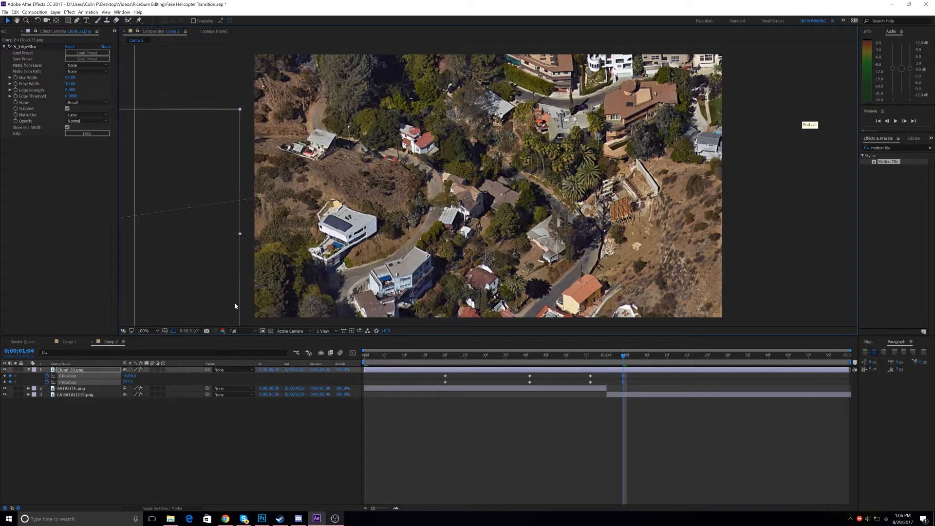
pyautogui.press('space')
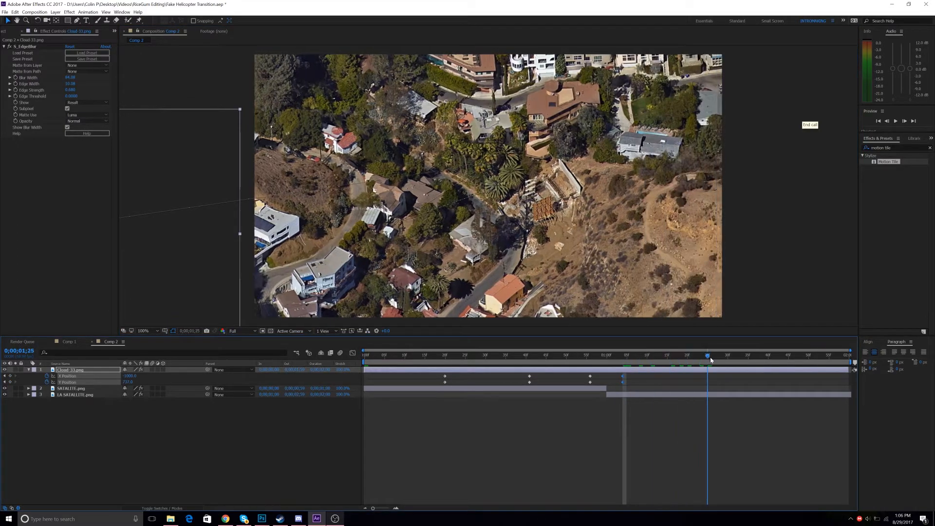
pyautogui.moveTo(139, 270); pyautogui.dragTo(697, 221)
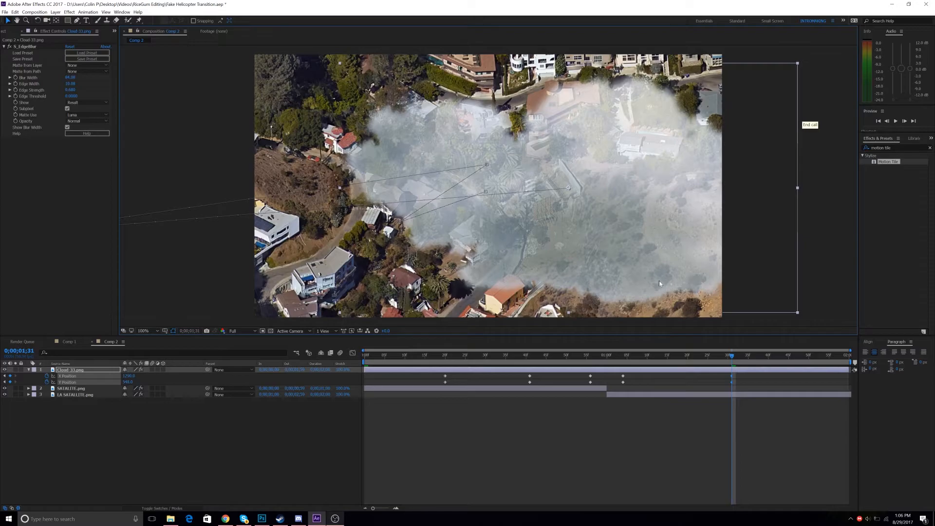
pyautogui.press('space')
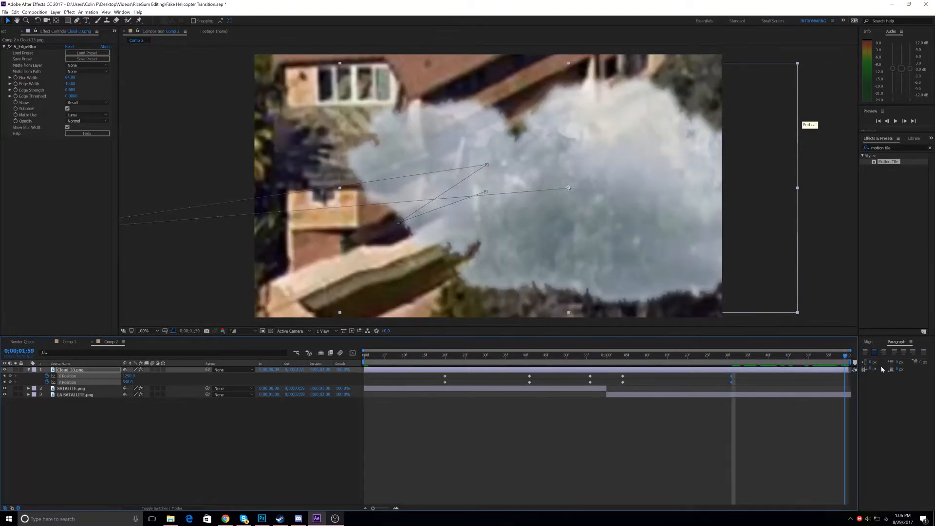
# - Add a cloud Scale keyframe at 0;00;01;40, enlarge the cloud to fill the frame at 0;00;01;59, and preview from the start
pyautogui.press('s')
pyautogui.moveTo(765, 356)
pyautogui.mouseDown()
pyautogui.moveTo(739, 363)
pyautogui.moveTo(768, 363)
pyautogui.mouseUp()
pyautogui.click(10, 375)
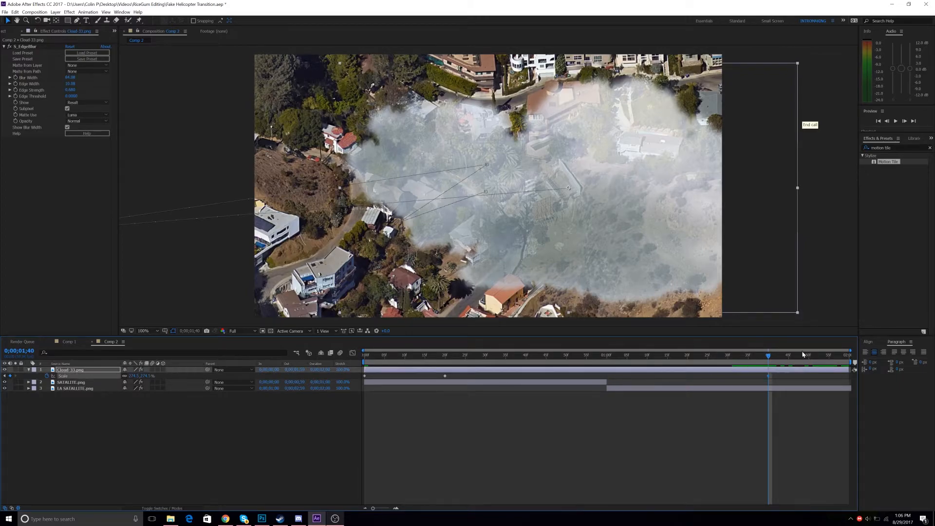
pyautogui.press('End')
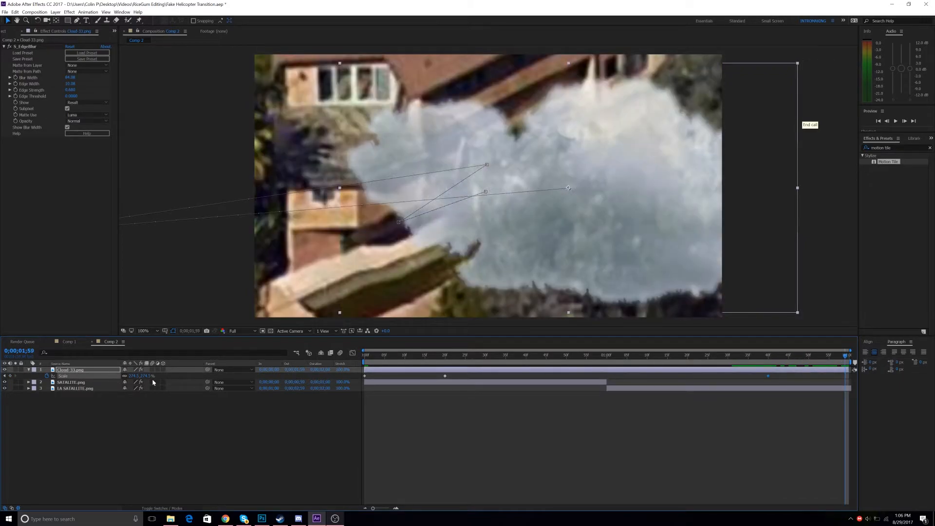
pyautogui.moveTo(142, 376); pyautogui.dragTo(367, 368)
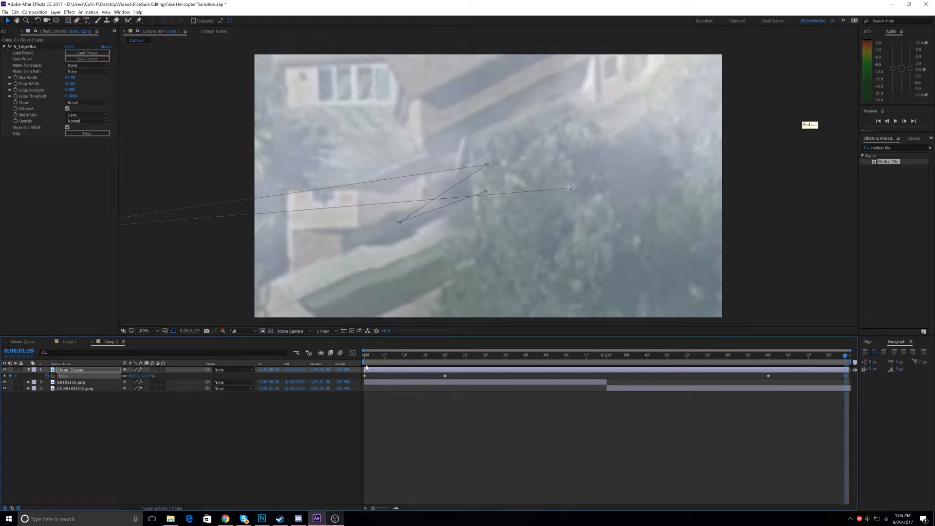
pyautogui.press('Home')
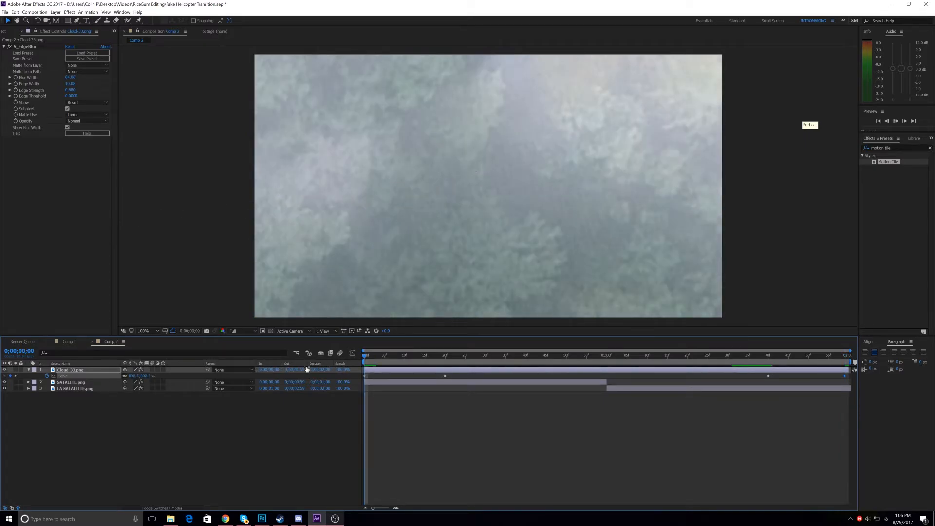
pyautogui.press('space')
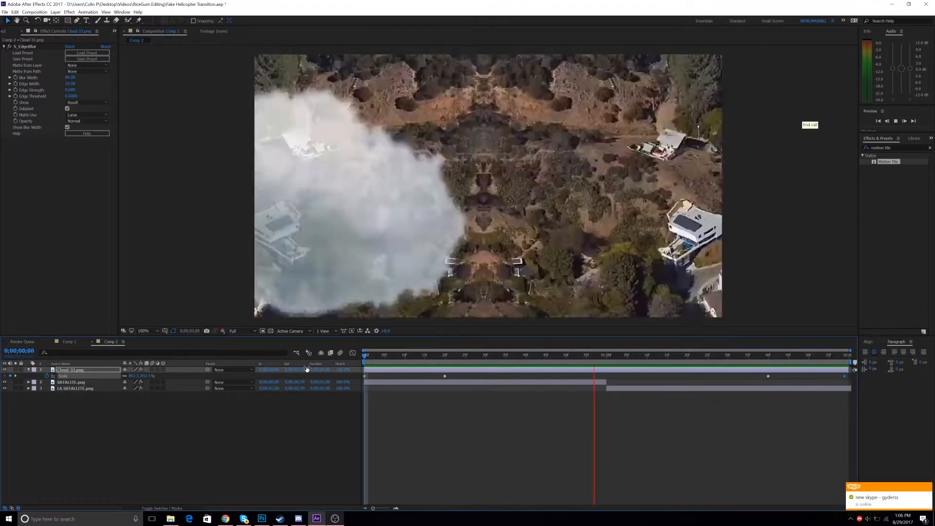
pyautogui.press('space')
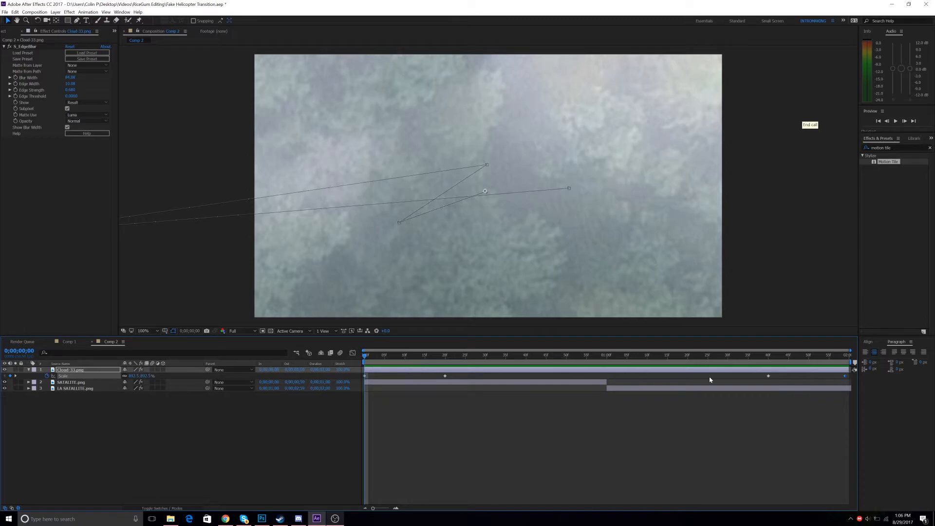
# - Show the cloud's Scale in the Graph Editor and shape the curve to fall steeply from the first keyframe
pyautogui.click(68, 377)
pyautogui.click(353, 353)
pyautogui.click(365, 379)
pyautogui.moveTo(391, 381); pyautogui.dragTo(366, 480)
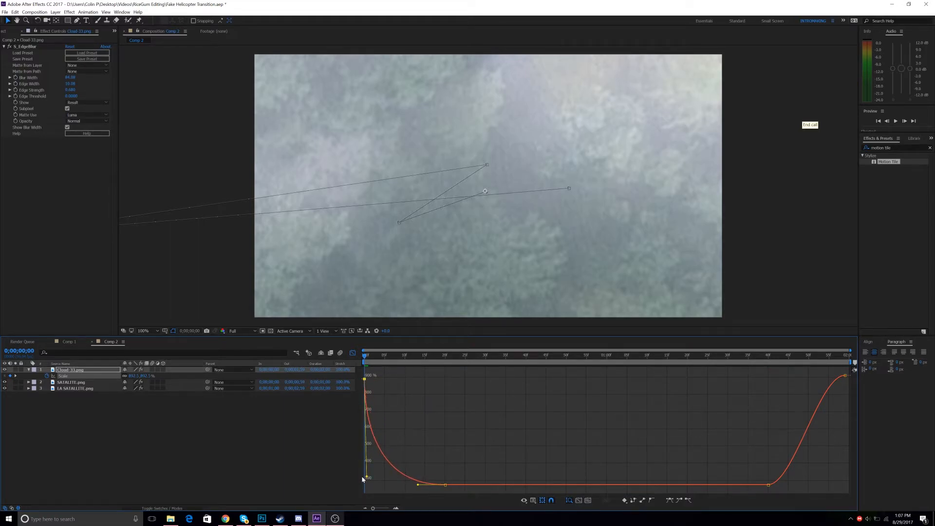
# - Reshape the end of the cloud's Scale curve to rise steeply into the last keyframe, preview it, and close the Graph Editor
pyautogui.click(769, 484)
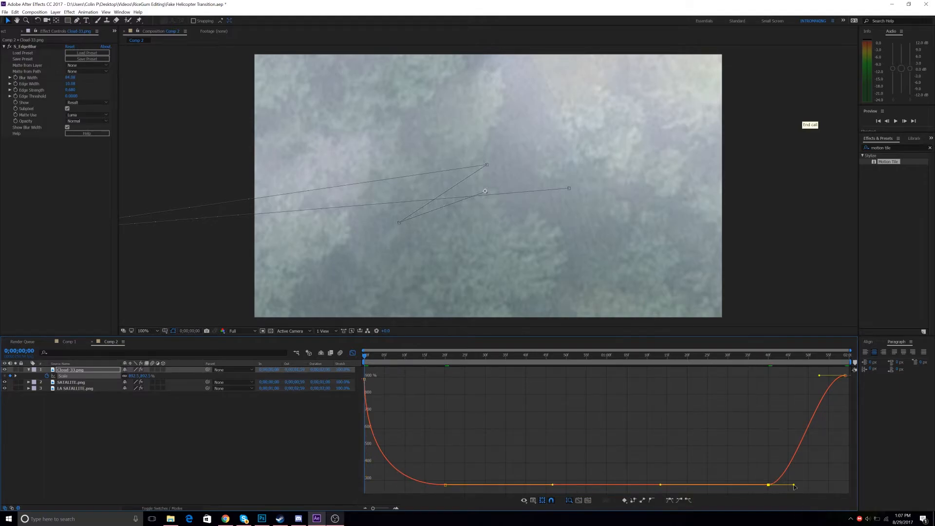
pyautogui.click(822, 380)
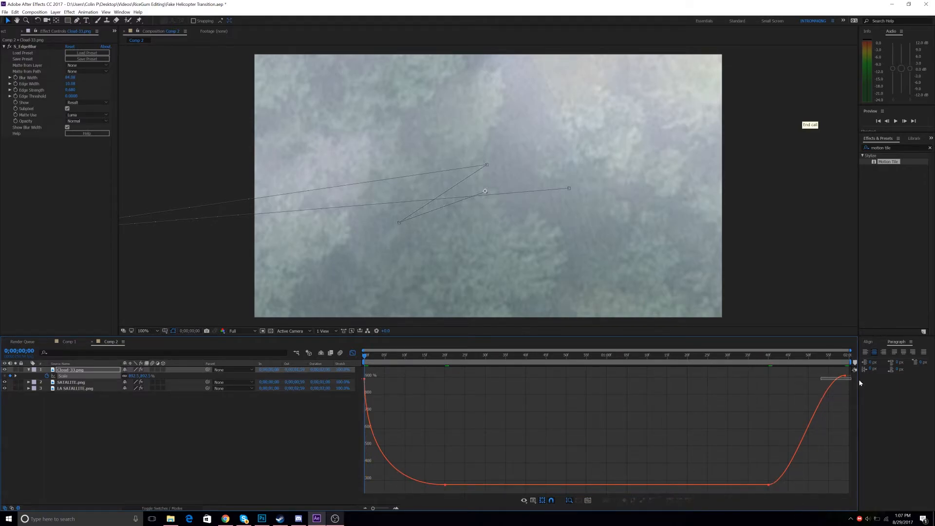
pyautogui.moveTo(819, 375); pyautogui.dragTo(851, 466)
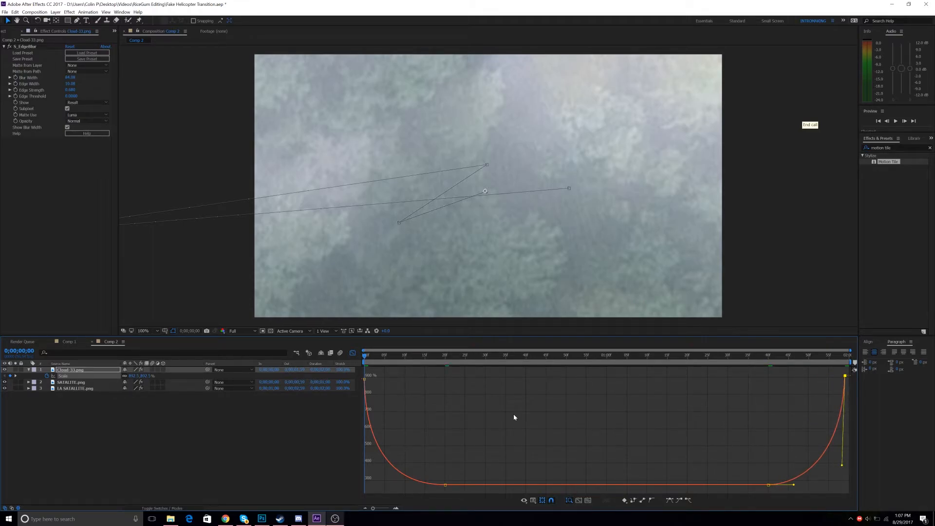
pyautogui.press('space')
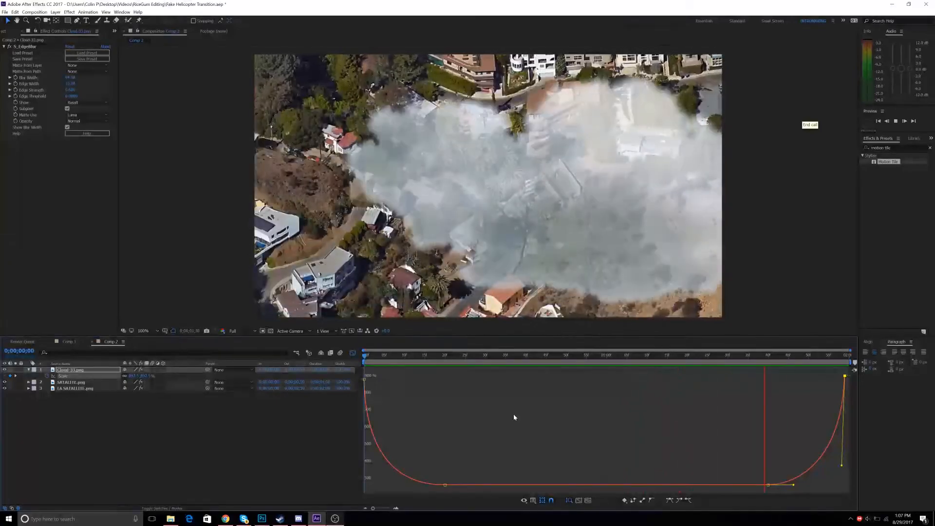
pyautogui.press('space')
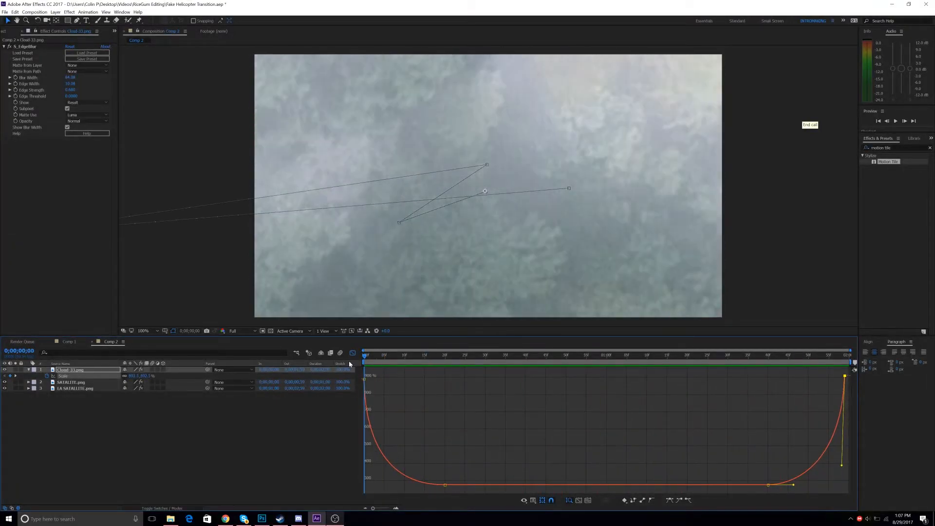
pyautogui.click(353, 353)
# - Add the helicopter sound effect MP3 as the bottom layer of Comp 2, display its waveform, and play the composition
pyautogui.click(7, 32)
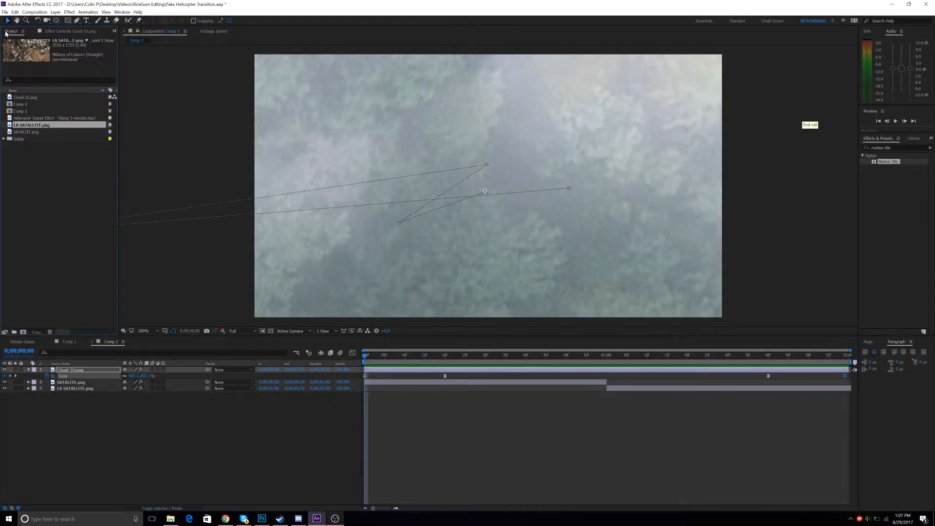
pyautogui.click(35, 170)
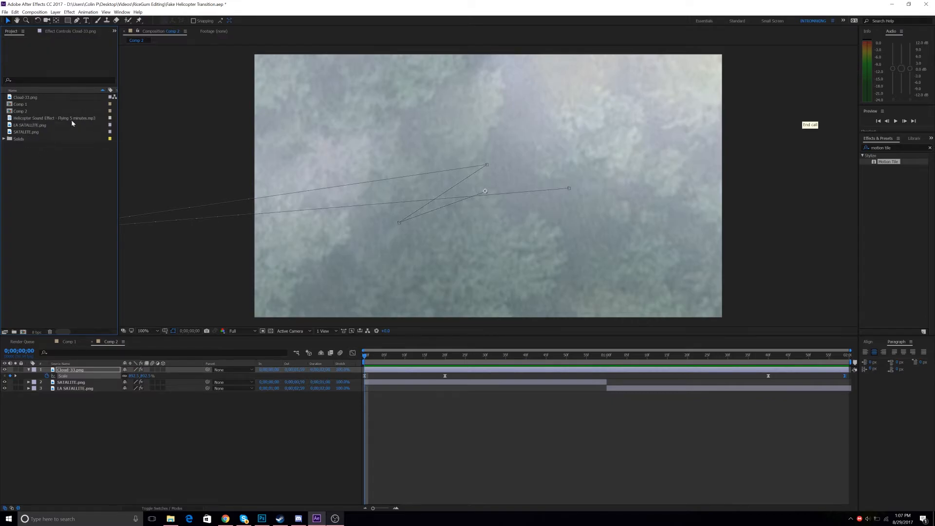
pyautogui.moveTo(73, 120); pyautogui.dragTo(348, 413)
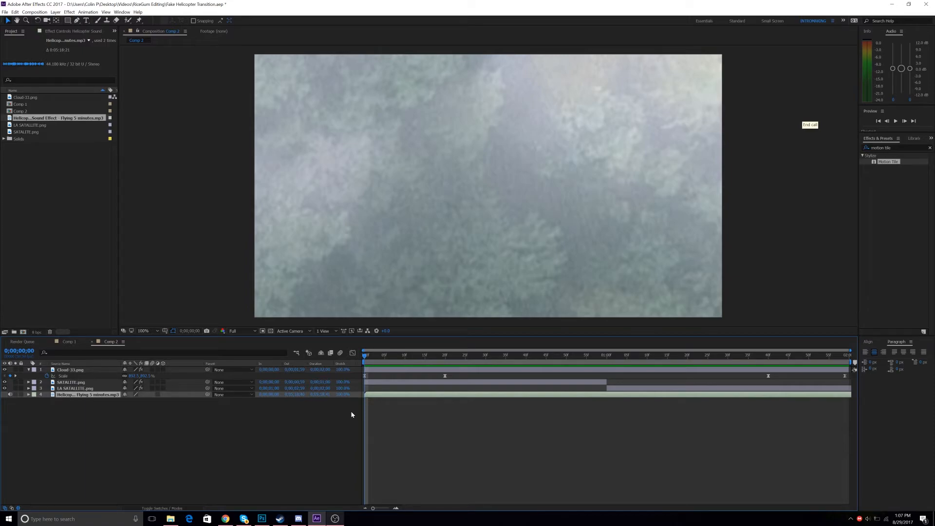
pyautogui.press('l')
pyautogui.press('l')
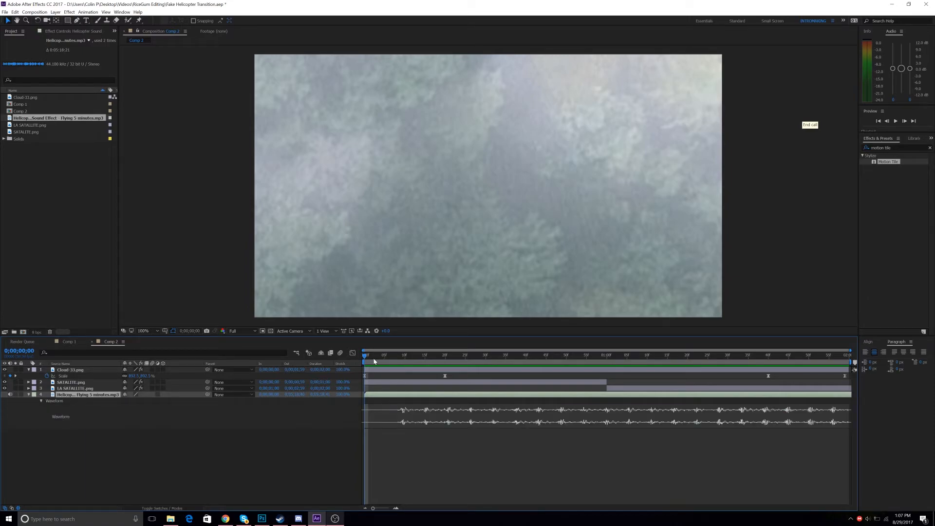
pyautogui.press('space')
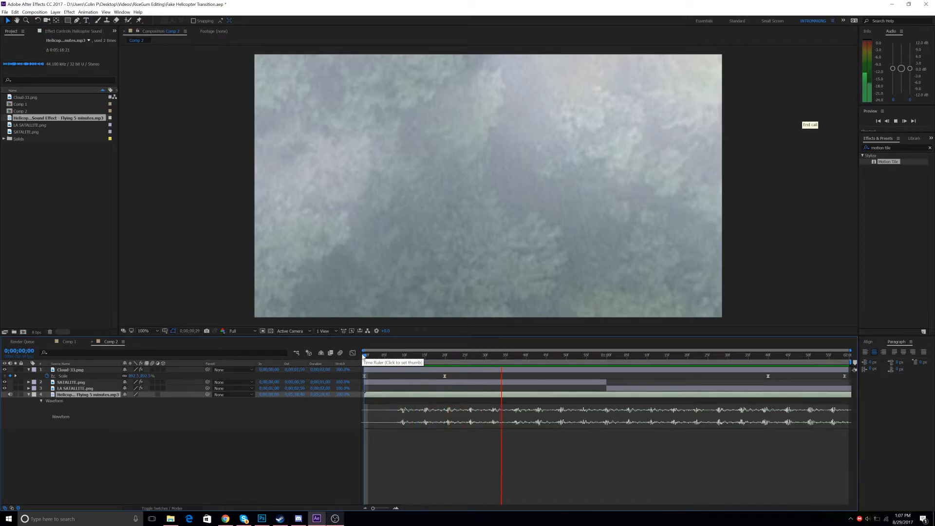
pyautogui.moveTo(799, 357); pyautogui.dragTo(275, 378)
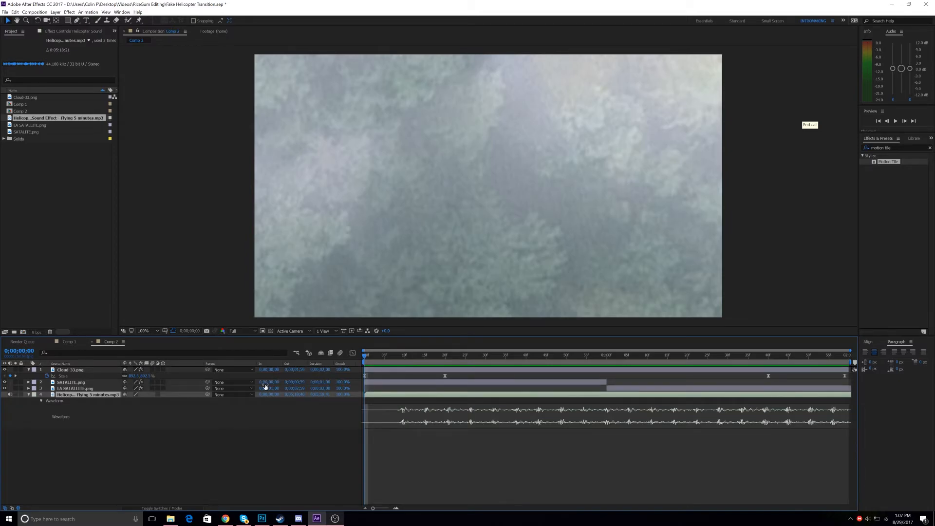
# - Fade in the helicopter sound by keyframing its Audio Levels at 0;00;00;26 and lowering them at the composition start
pyautogui.press('l')
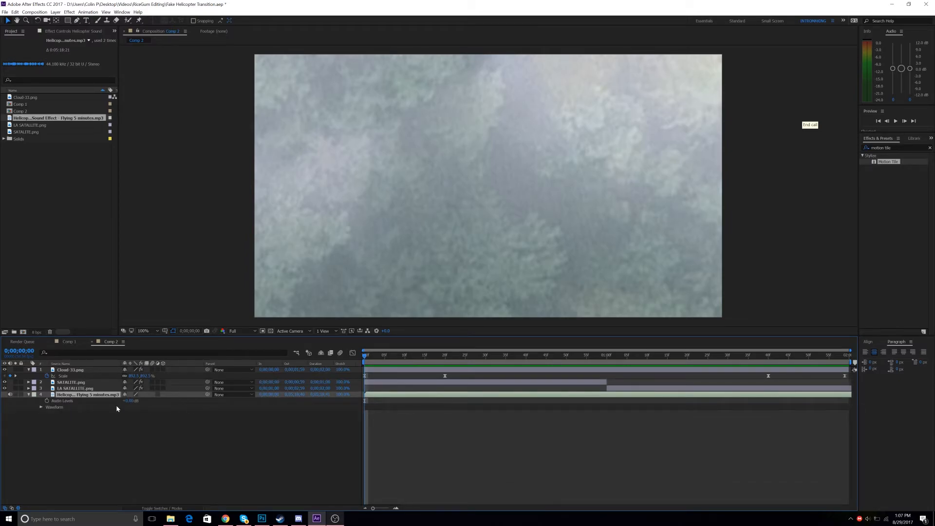
pyautogui.moveTo(395, 356); pyautogui.dragTo(470, 364)
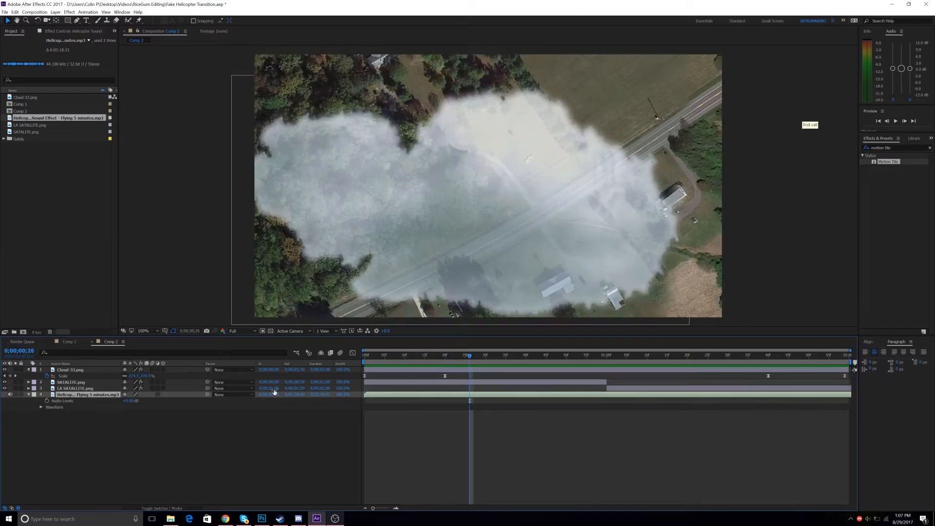
pyautogui.click(47, 400)
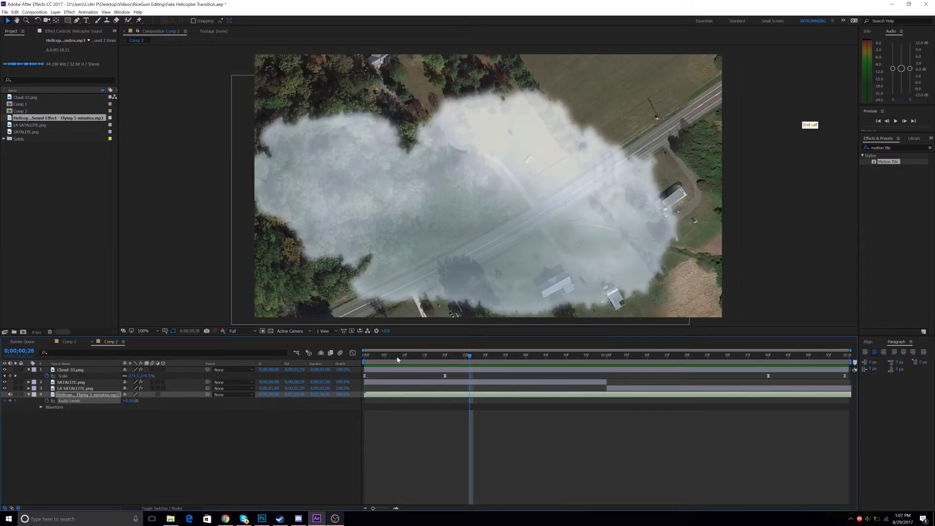
pyautogui.press('Home')
pyautogui.moveTo(129, 400); pyautogui.dragTo(117, 404)
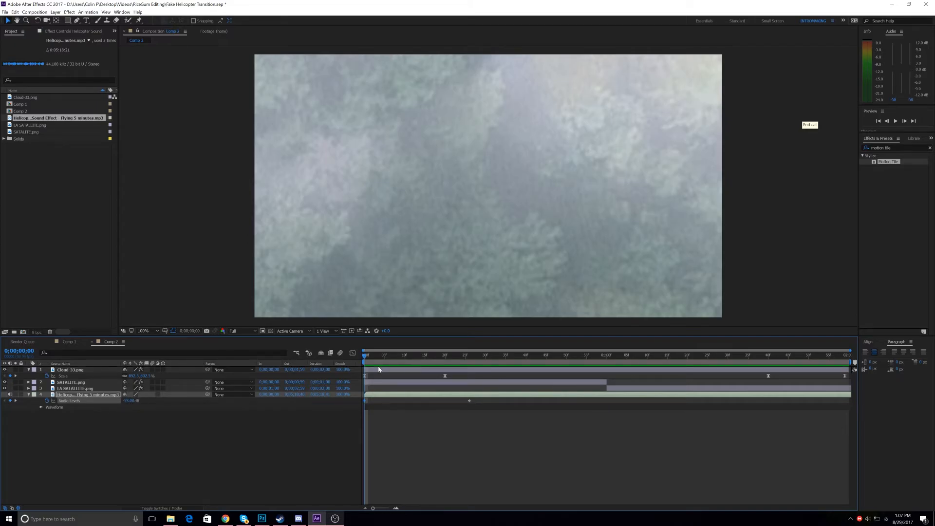
pyautogui.press('space')
# - Fade out the helicopter sound with an Audio Levels keyframe at 0;00;01;41 and a lowered level at 0;00;01;59, then preview
pyautogui.moveTo(467, 360); pyautogui.dragTo(773, 363)
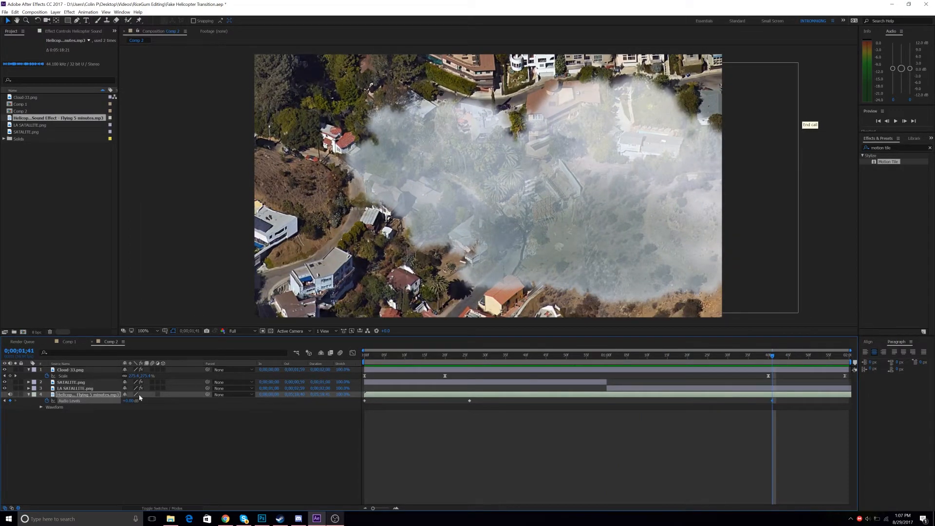
pyautogui.press('space')
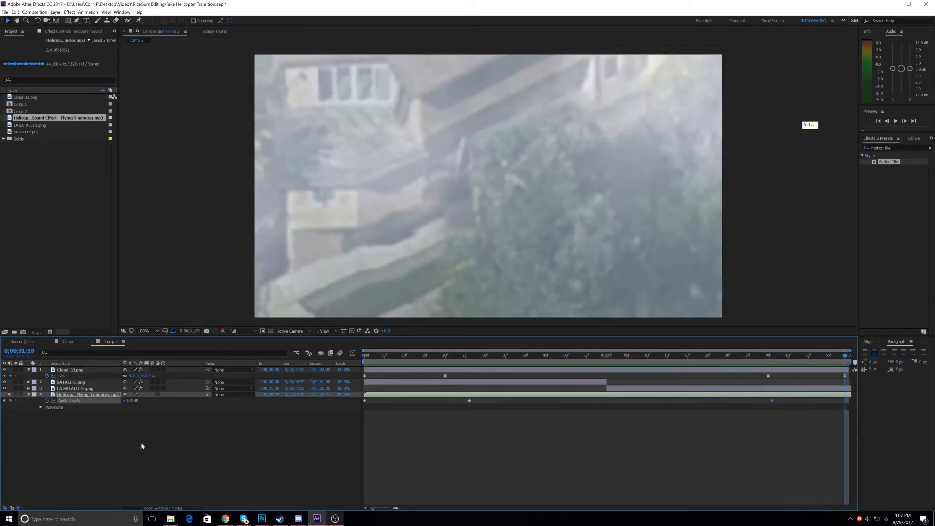
pyautogui.moveTo(130, 401); pyautogui.dragTo(111, 405)
pyautogui.press('space')
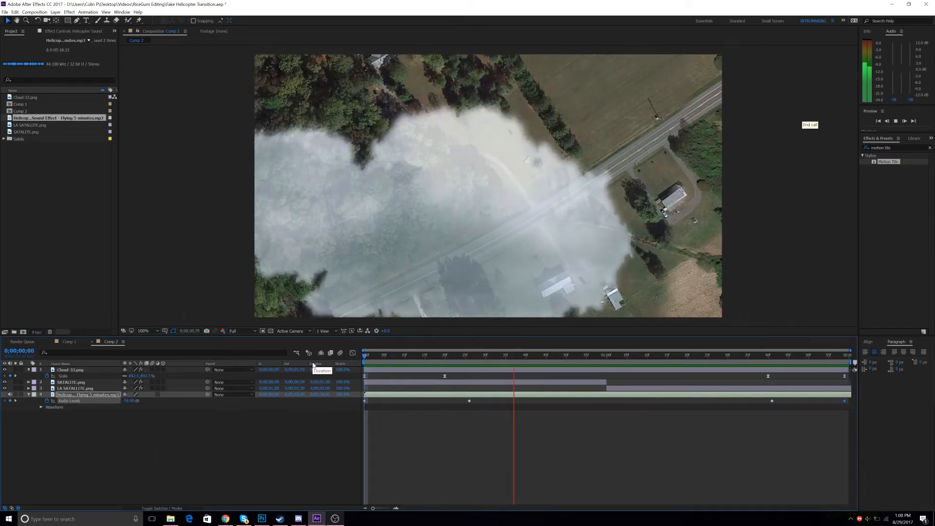
pyautogui.press('space')
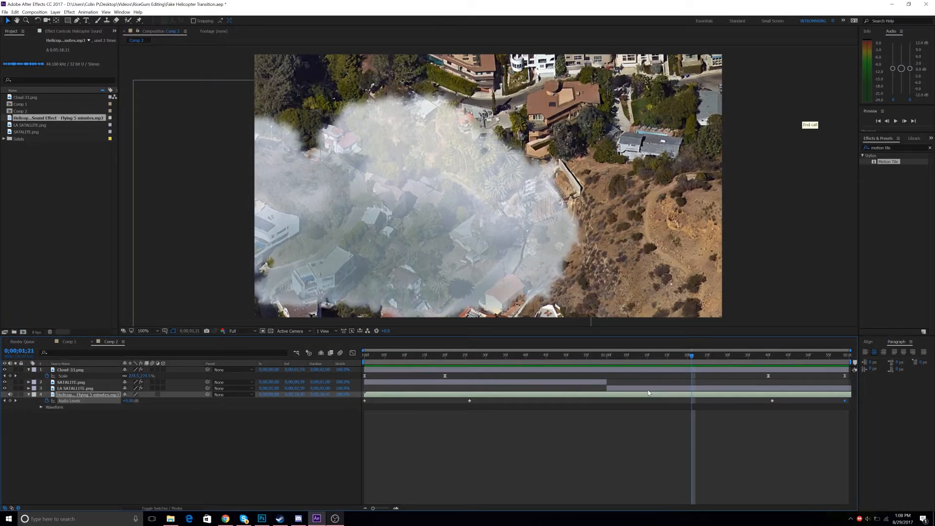
pyautogui.click(308, 442)
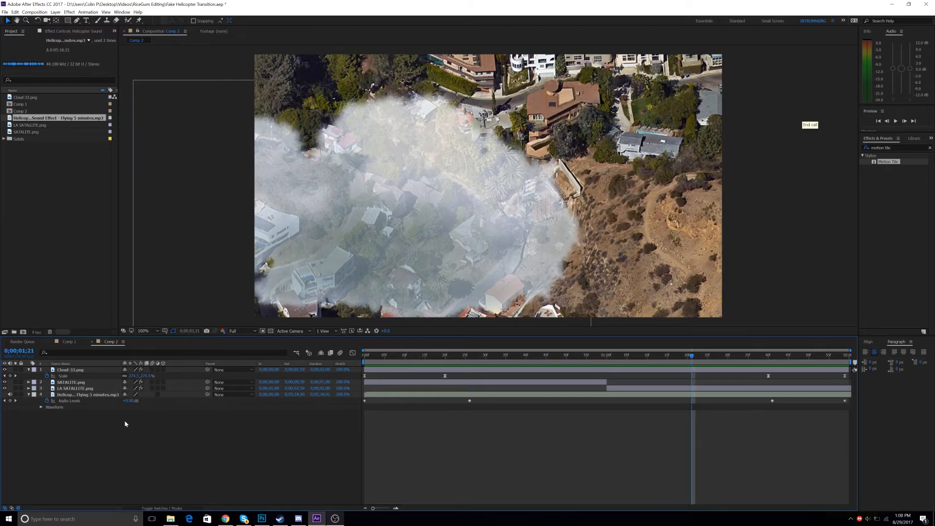
# - Add an adjustment layer at the top of Comp 2 and apply the Sapphire S_Shake effect to it
pyautogui.hotkey('ctrl', 'alt', 'y')
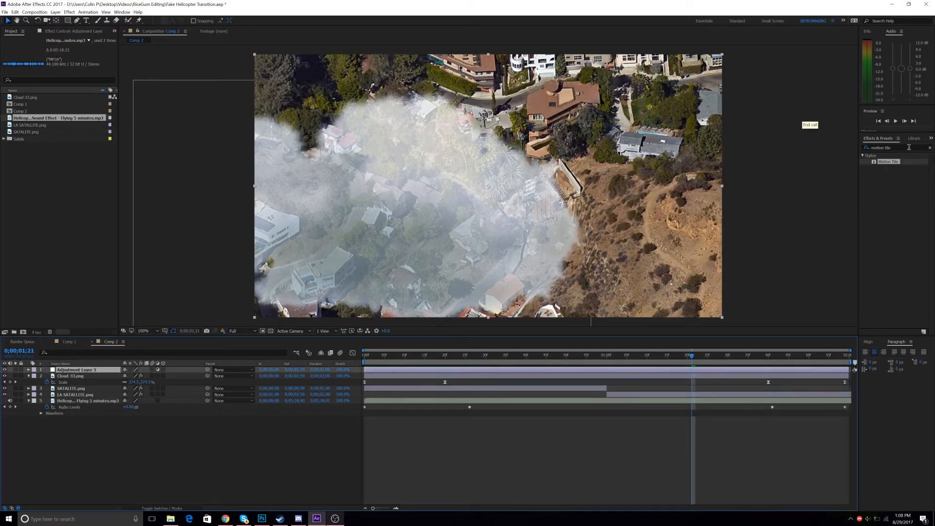
pyautogui.click(909, 147)
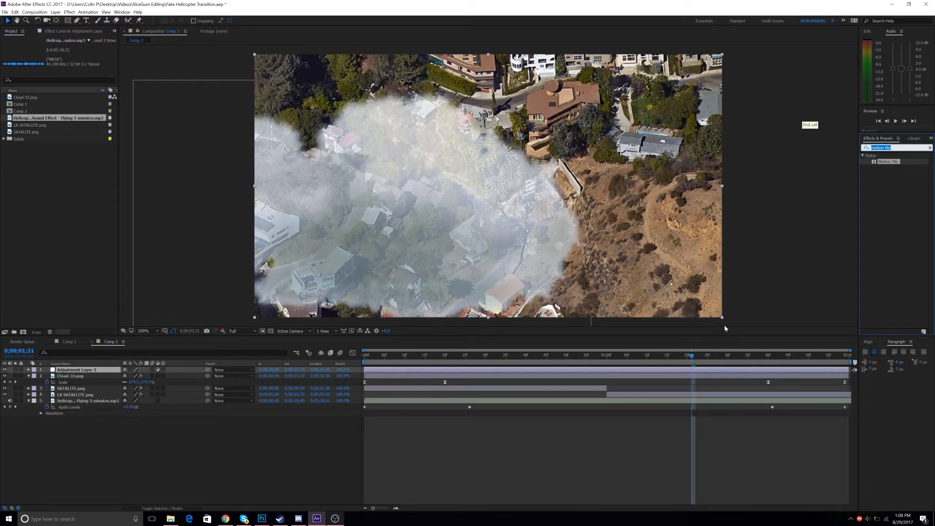
pyautogui.write('s_shake')
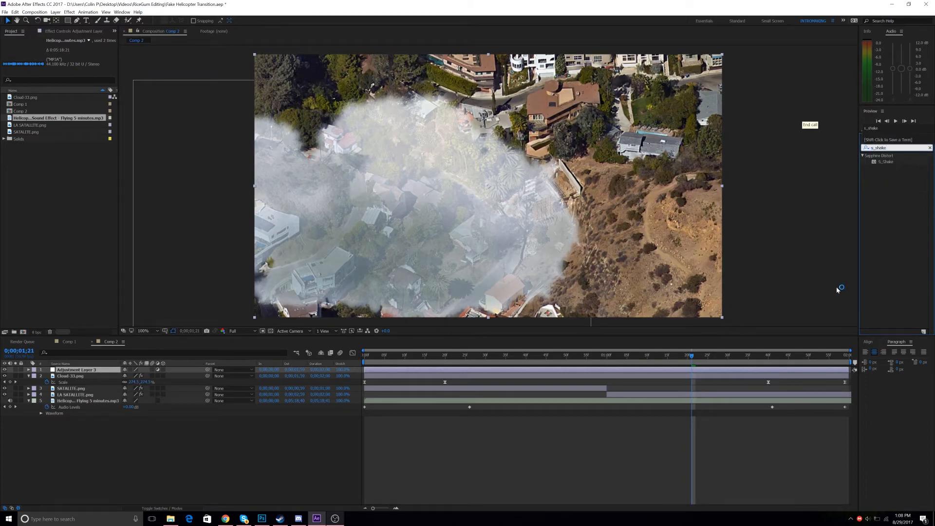
pyautogui.click(892, 209)
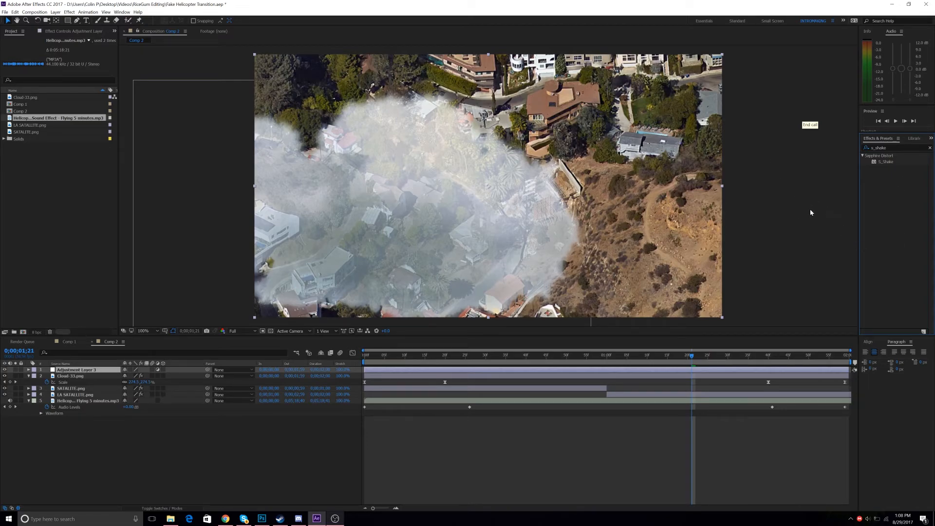
pyautogui.doubleClick(885, 162)
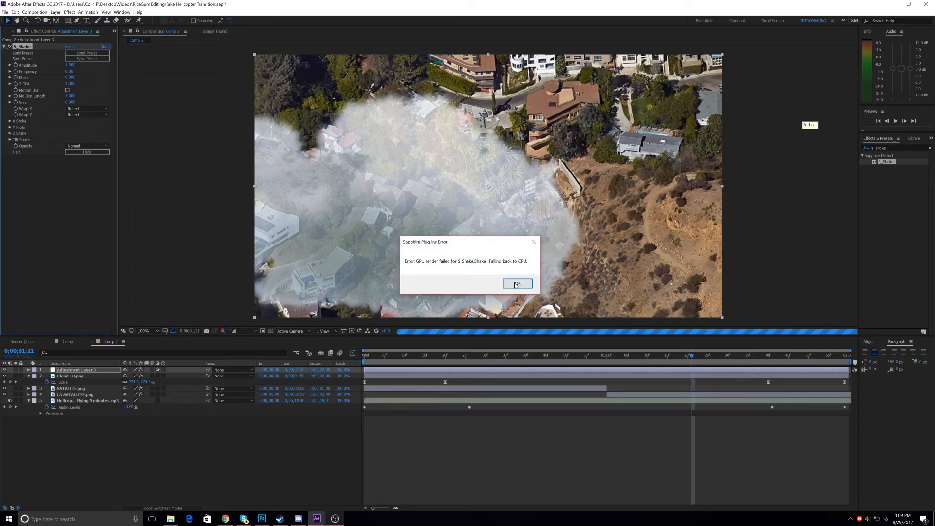
pyautogui.click(516, 283)
# - Enable Motion Blur for the S_Shake effect and review the shaking composition up to the satellite image cut near 0;00;00;59
pyautogui.click(69, 72)
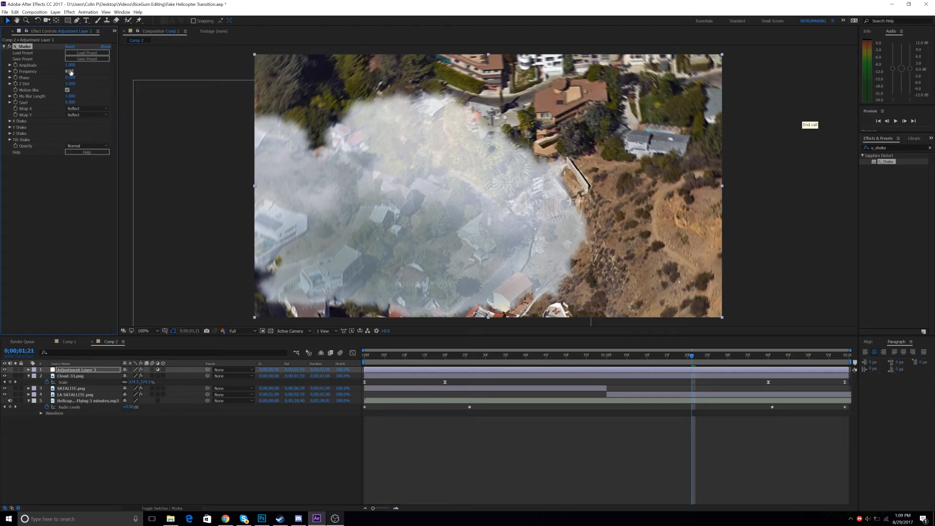
pyautogui.click(112, 86)
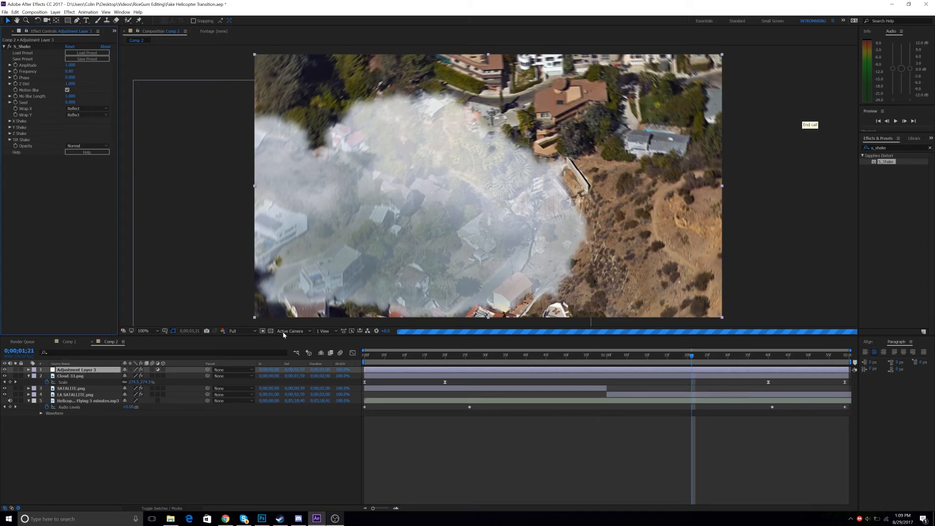
pyautogui.press('space')
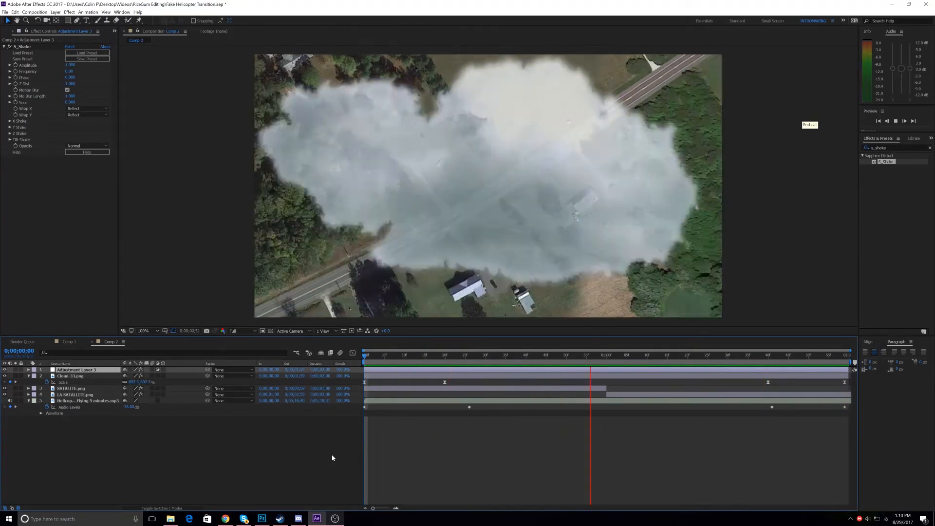
pyautogui.moveTo(369, 358); pyautogui.dragTo(595, 352)
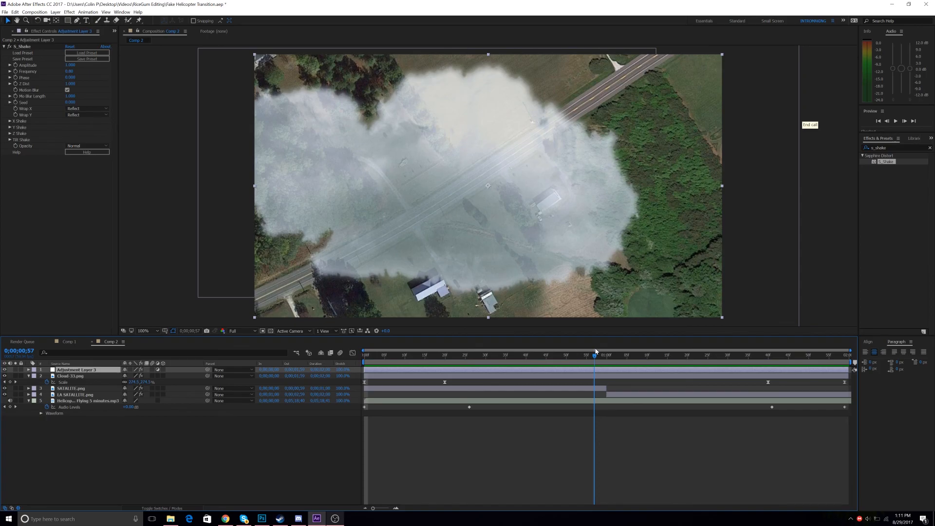
pyautogui.moveTo(596, 352); pyautogui.dragTo(603, 357)
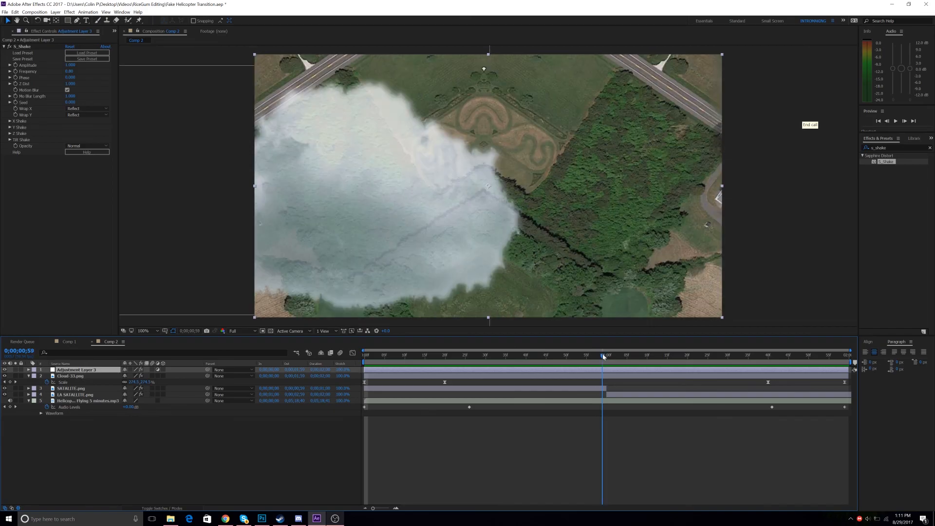